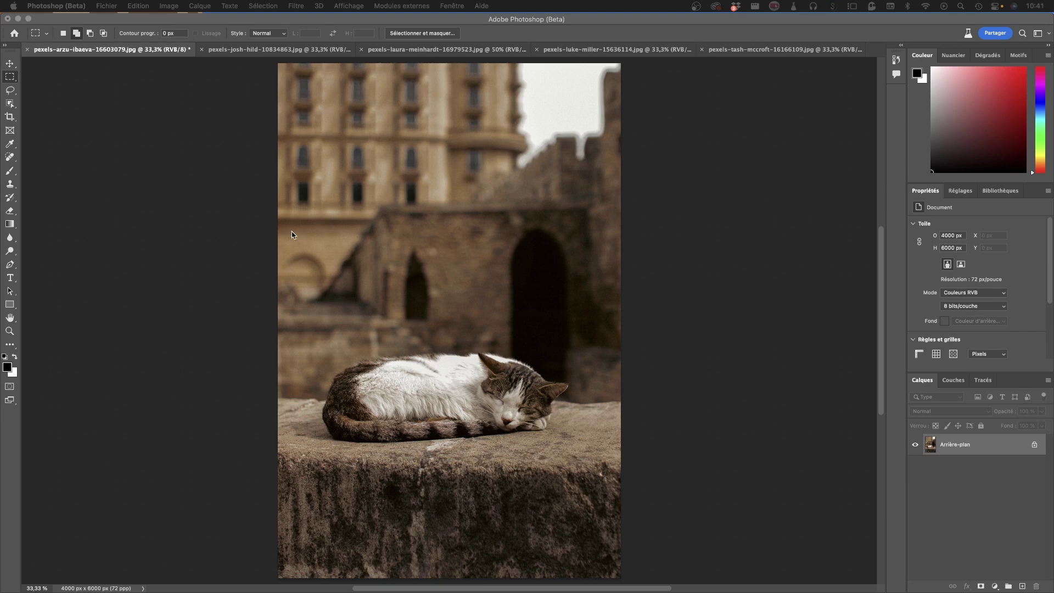
# - Set the cat photo's canvas size to 6000 px wide and 8000 px high
pyautogui.click(402, 589)
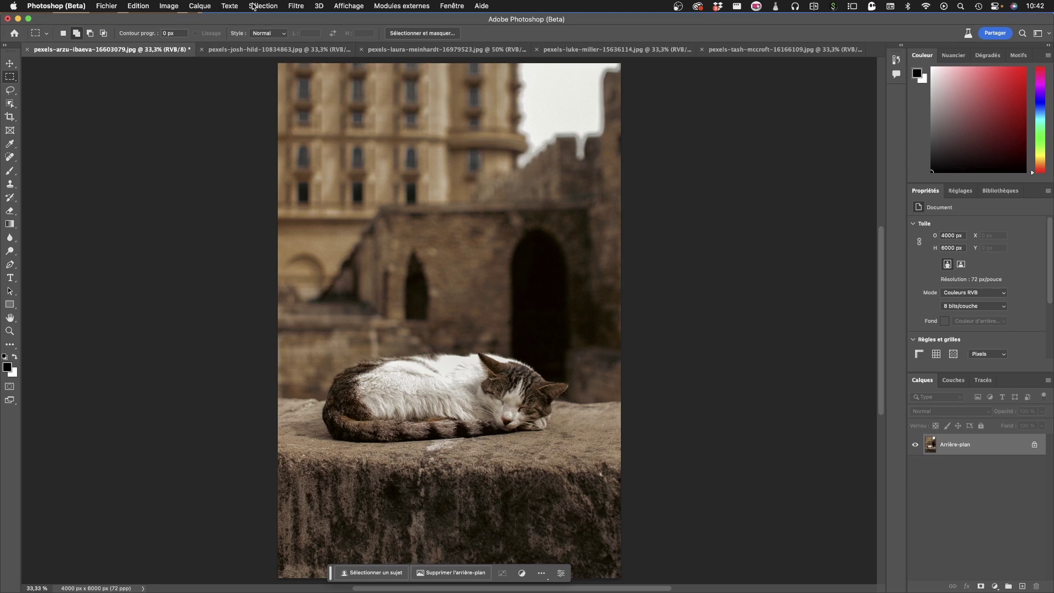
pyautogui.click(175, 7)
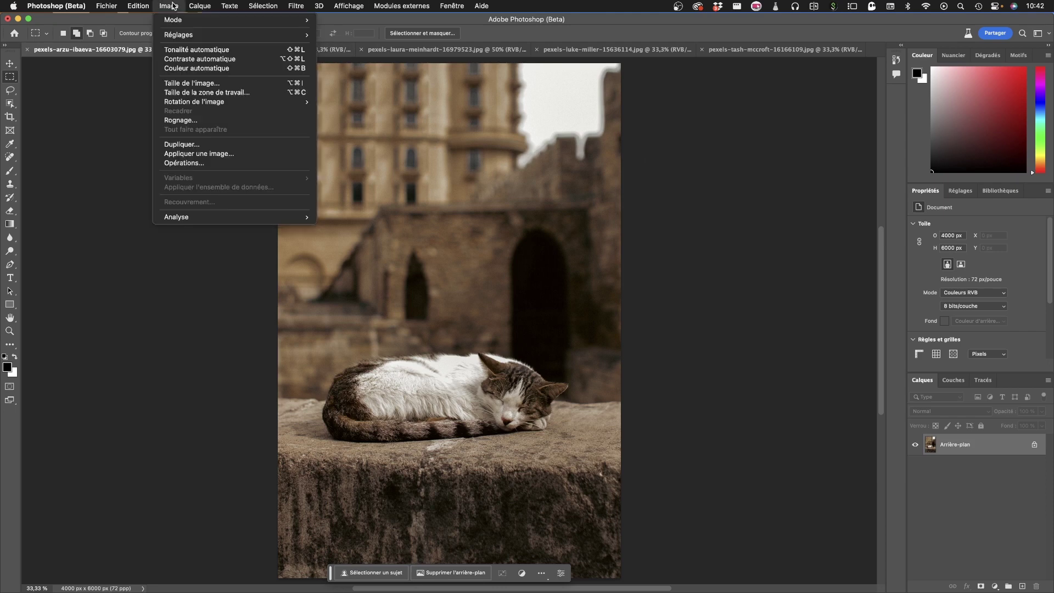
pyautogui.click(251, 94)
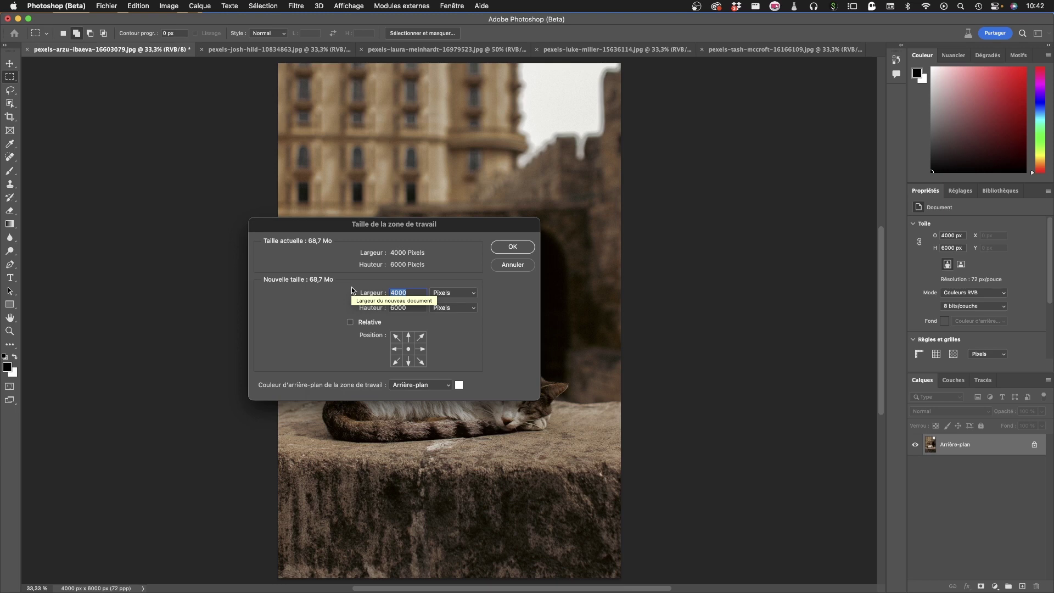
pyautogui.write('6000')
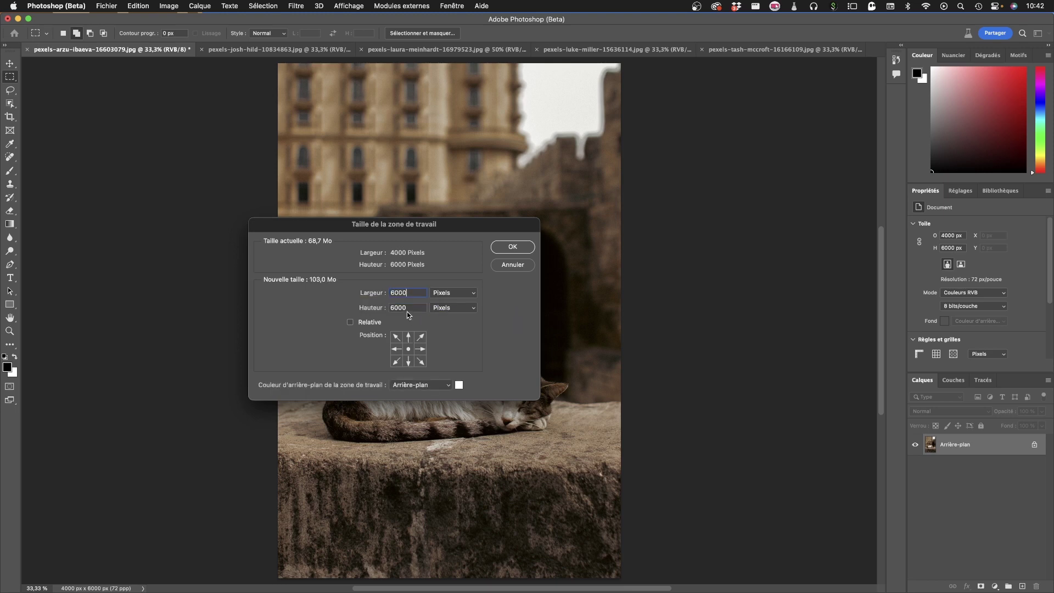
pyautogui.doubleClick(407, 307)
pyautogui.write('8000')
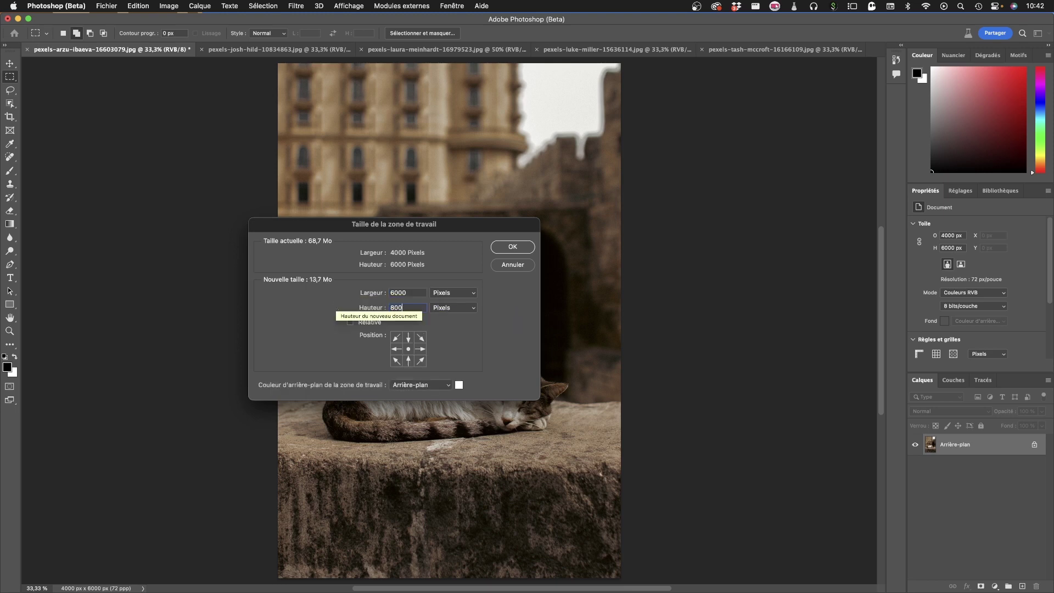
# - Apply the 6000 × 8000 px canvas and look over the enlarged cat image
pyautogui.click(513, 247)
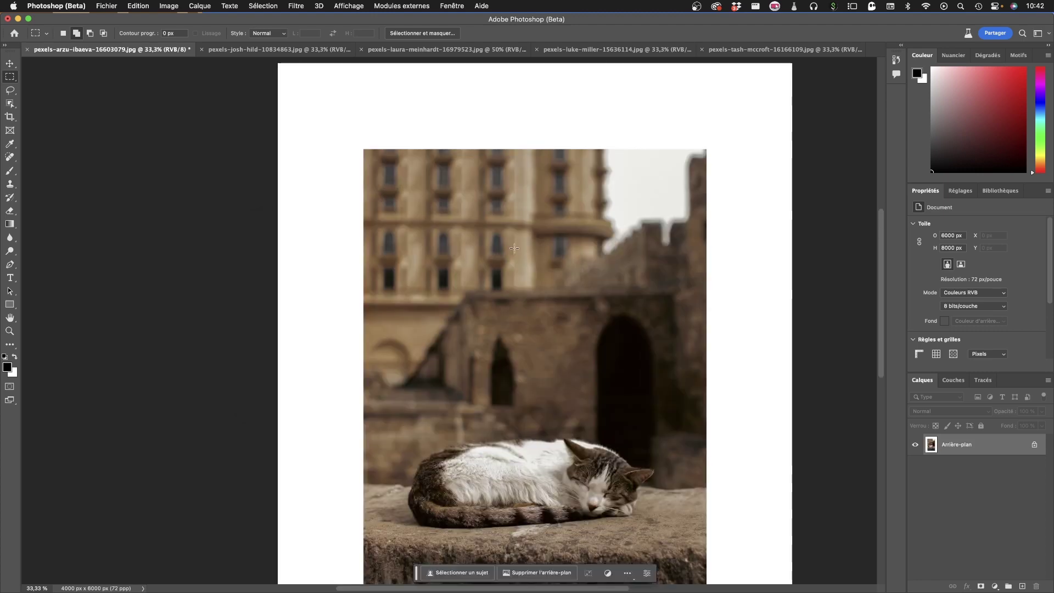
pyautogui.scroll(-3, 608, 282)
pyautogui.scroll(-4, 607, 281)
pyautogui.scroll(5, 607, 280)
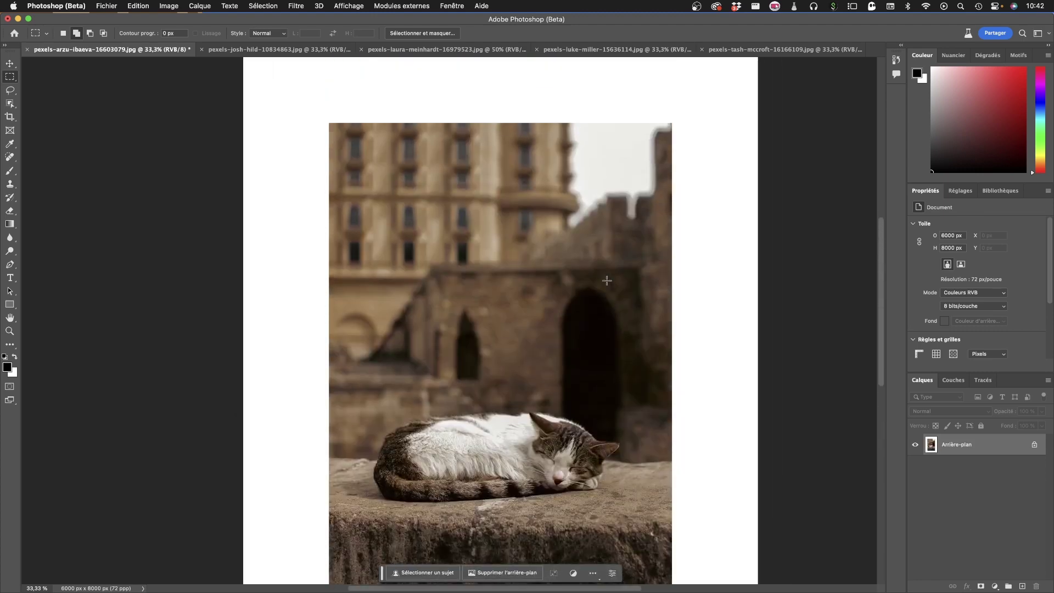
pyautogui.scroll(-2, 607, 281)
pyautogui.scroll(1, 607, 280)
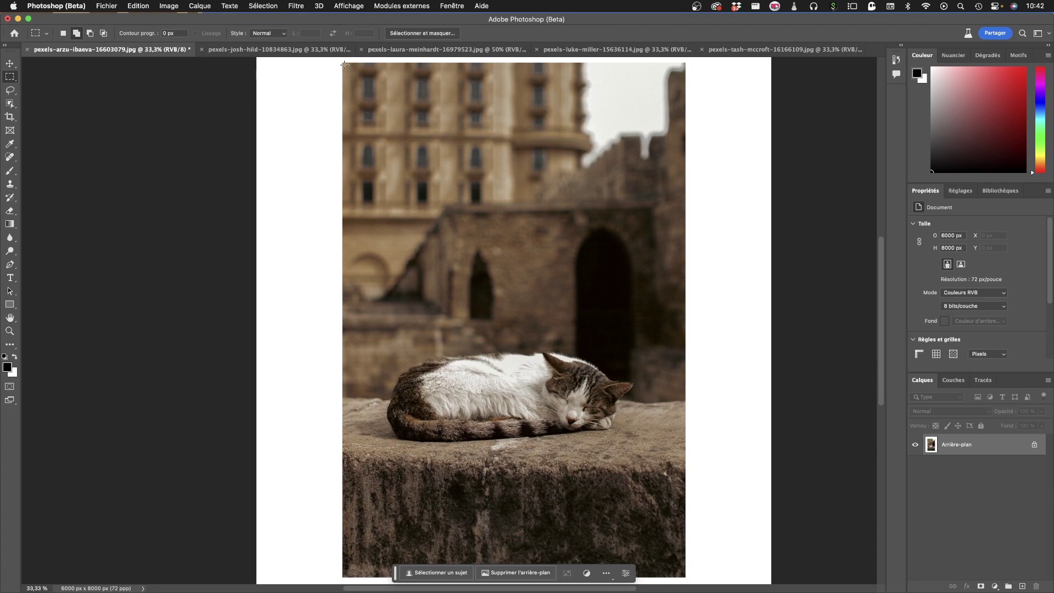
# - Select the original photo area, then invert the selection to the white border
pyautogui.moveTo(345, 65); pyautogui.dragTo(680, 575)
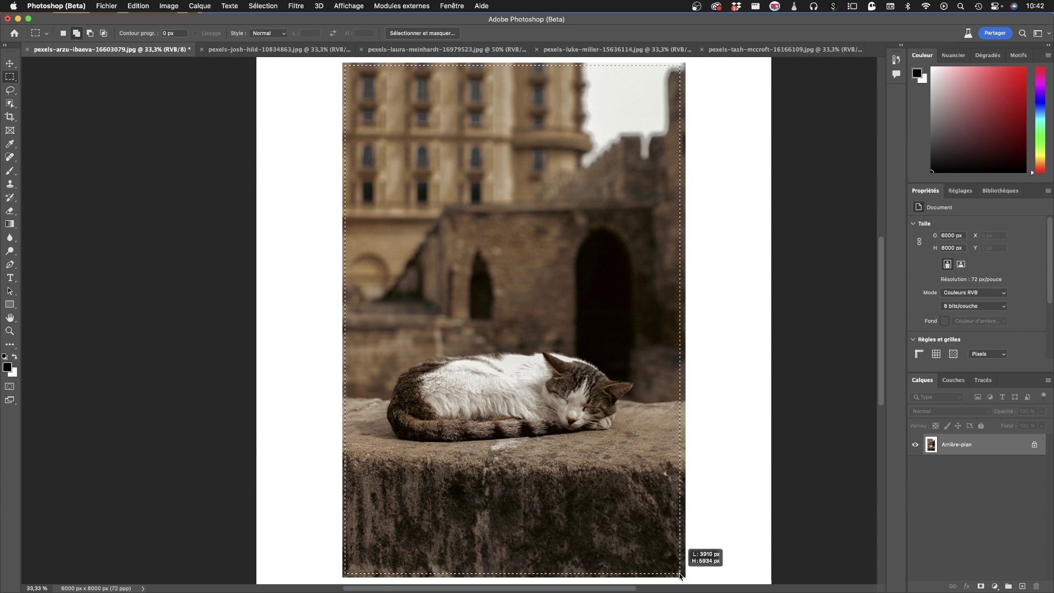
pyautogui.moveTo(680, 576); pyautogui.dragTo(681, 574)
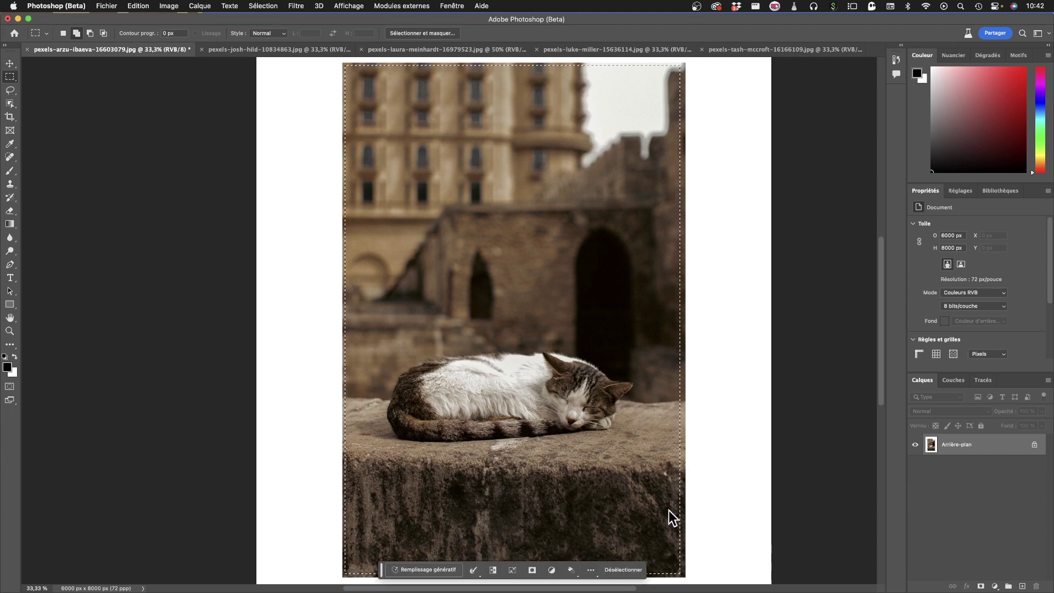
pyautogui.click(262, 6)
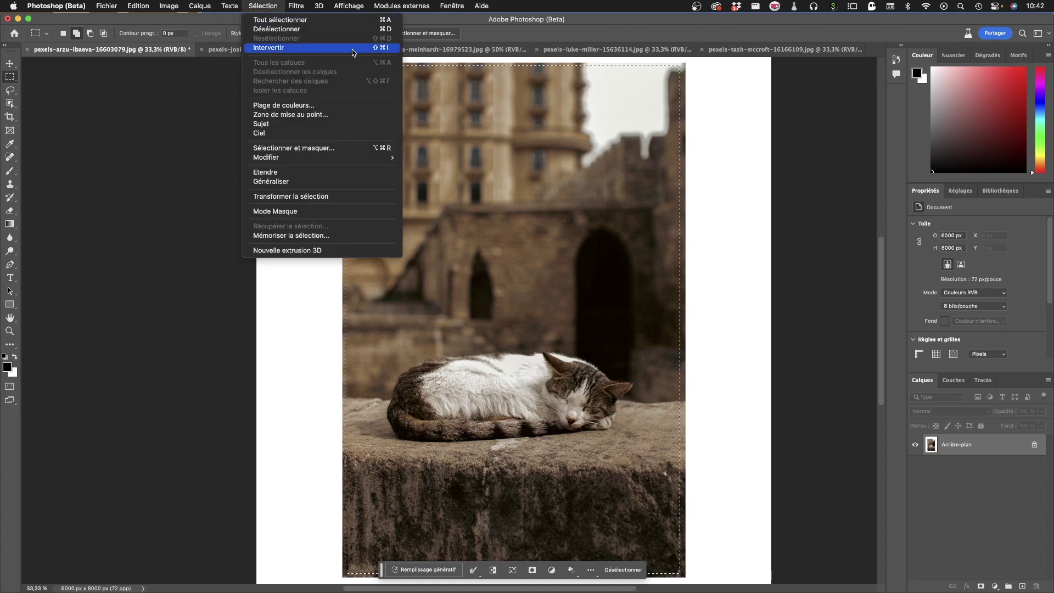
pyautogui.click(272, 49)
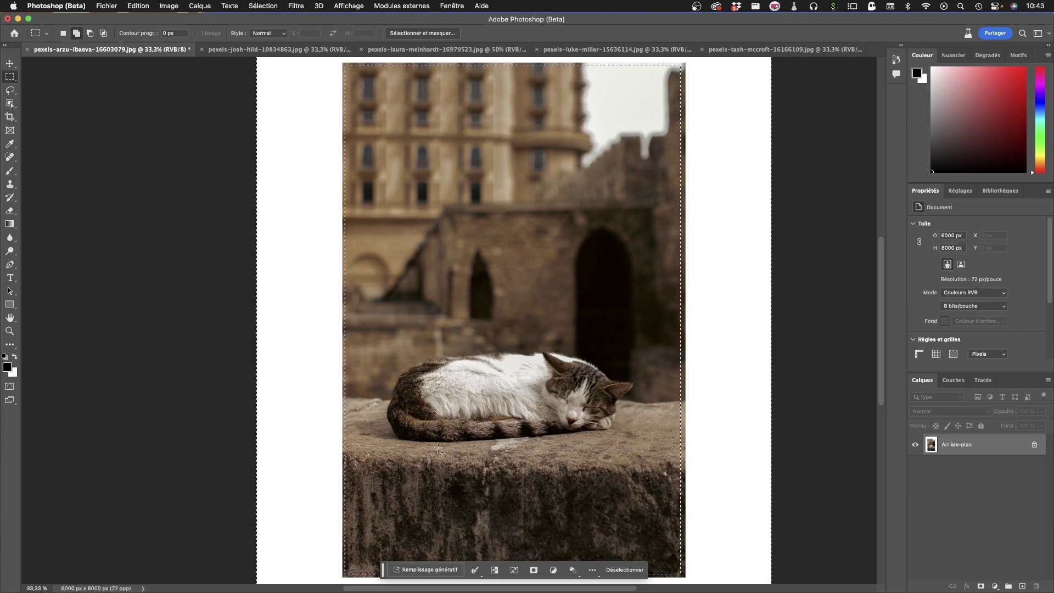
# - Run Generative Fill on the selected border with an empty prompt
pyautogui.click(439, 574)
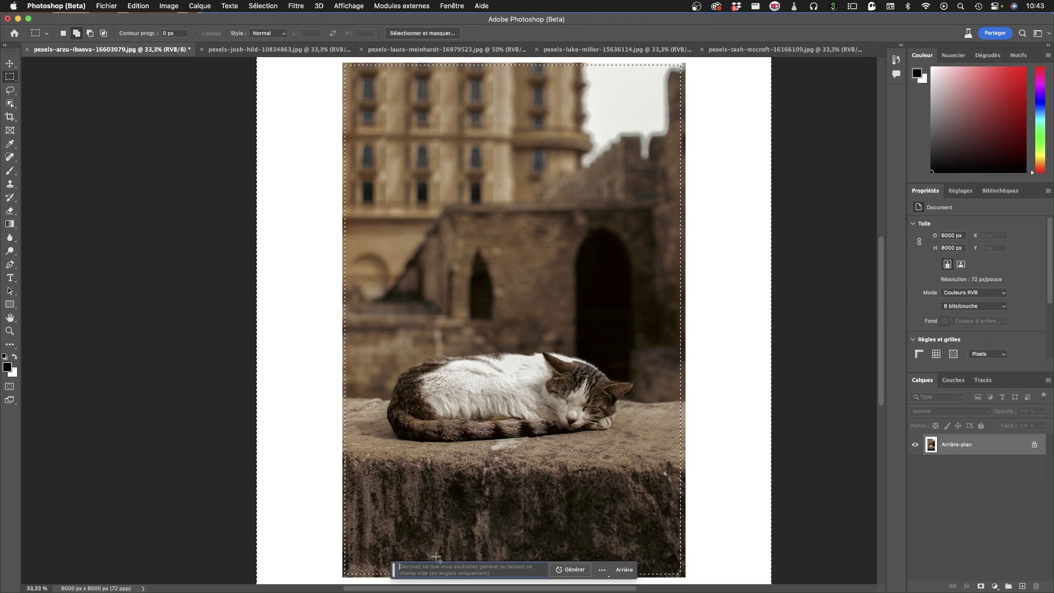
pyautogui.click(570, 576)
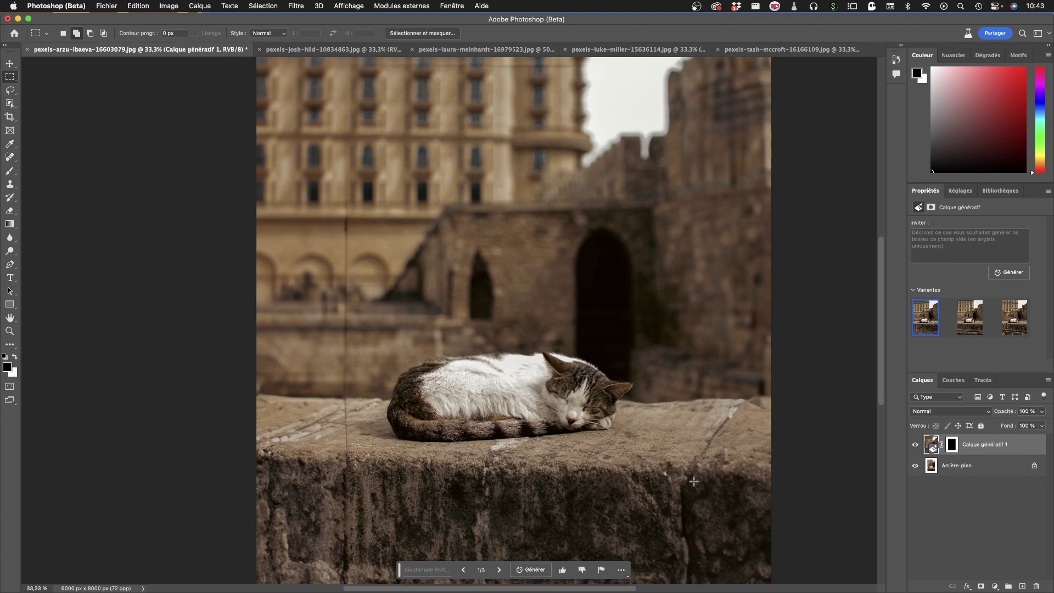
# - Zoom out to the whole cat image and compare the first two generated variants
pyautogui.press('super+minus')
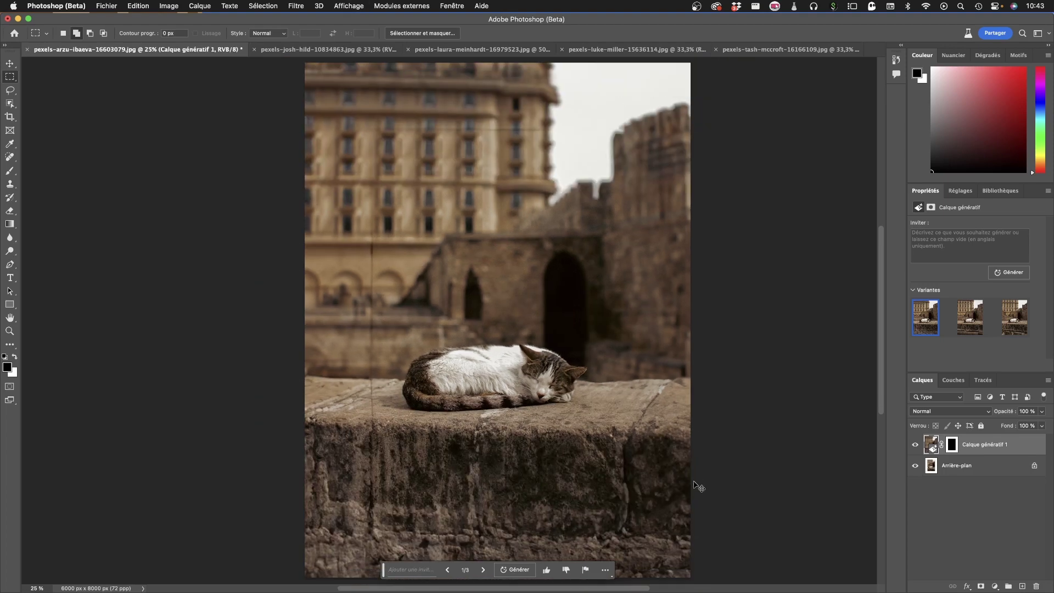
pyautogui.press('super+minus')
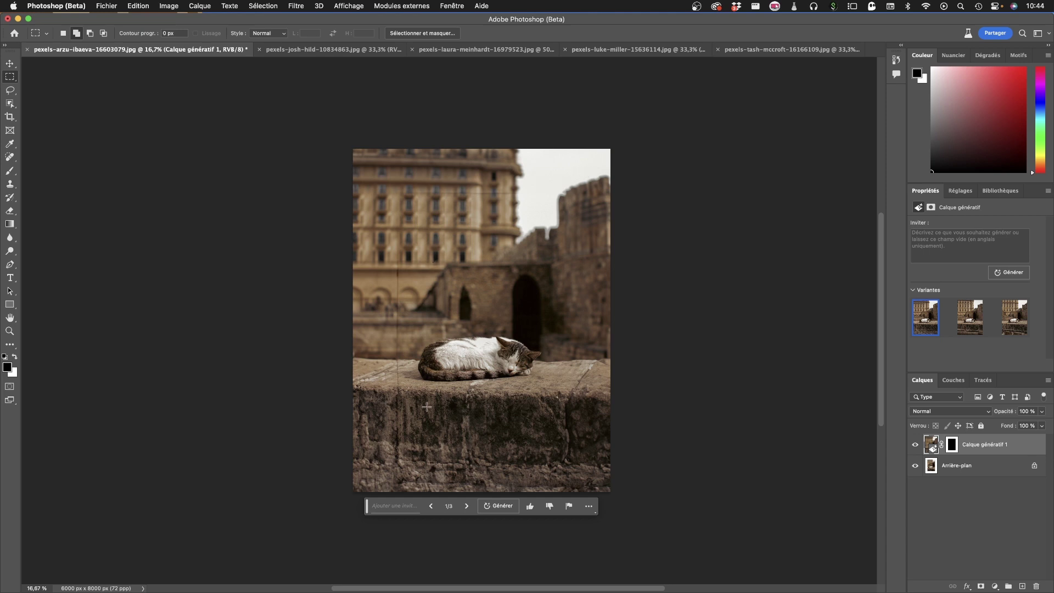
pyautogui.moveTo(971, 317)
pyautogui.click(969, 319)
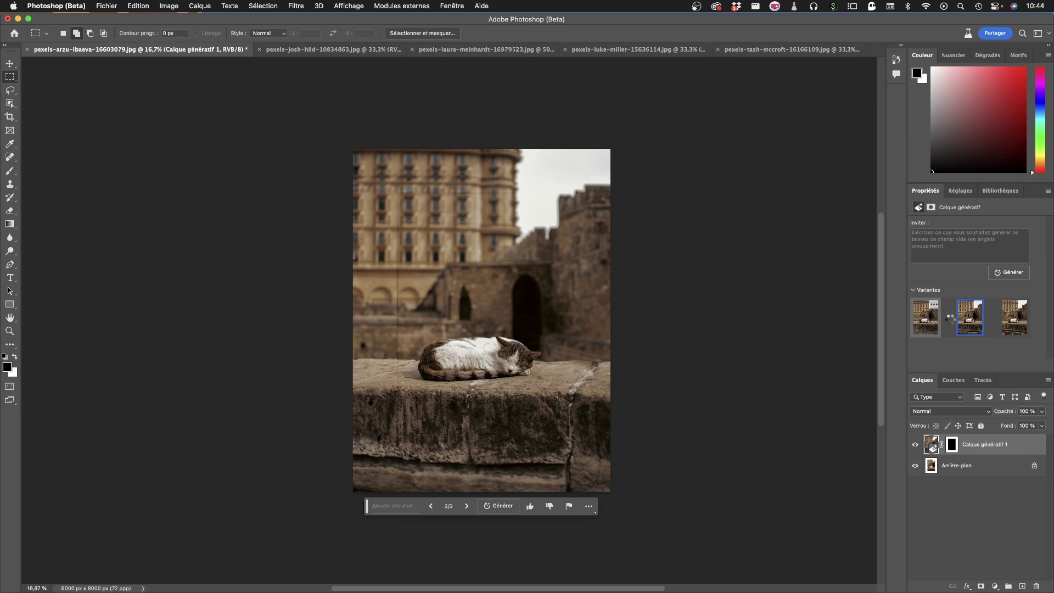
pyautogui.click(926, 319)
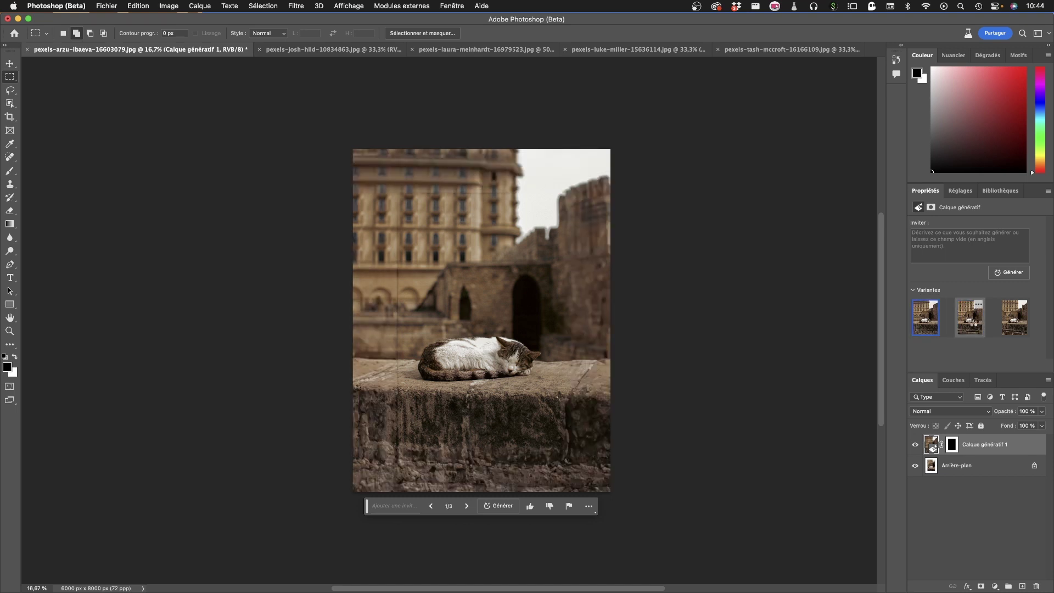
pyautogui.click(973, 323)
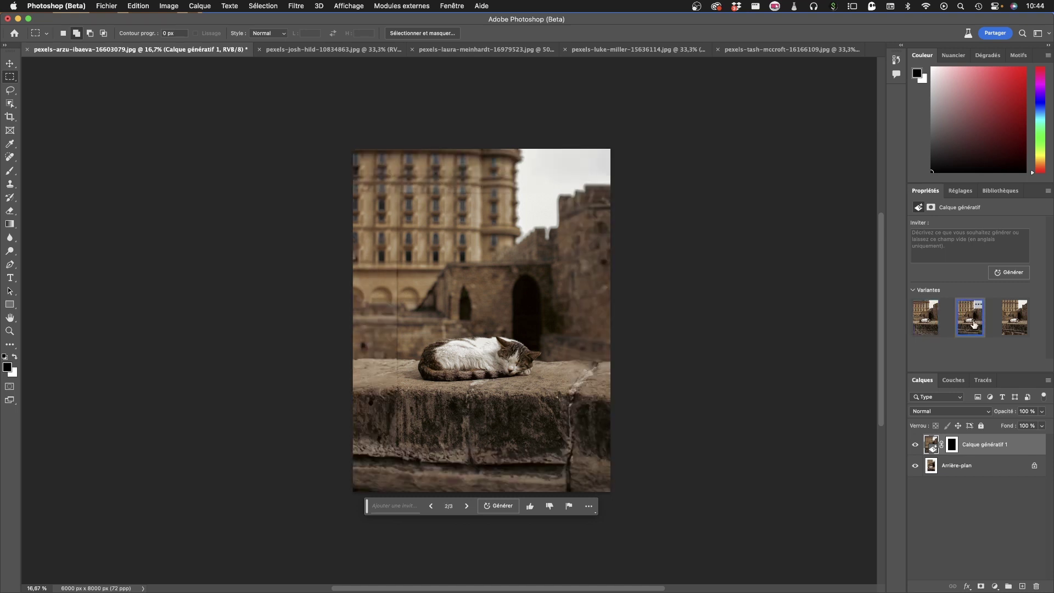
# - Review the third variant, keep the first, and switch to the car street document
pyautogui.click(927, 320)
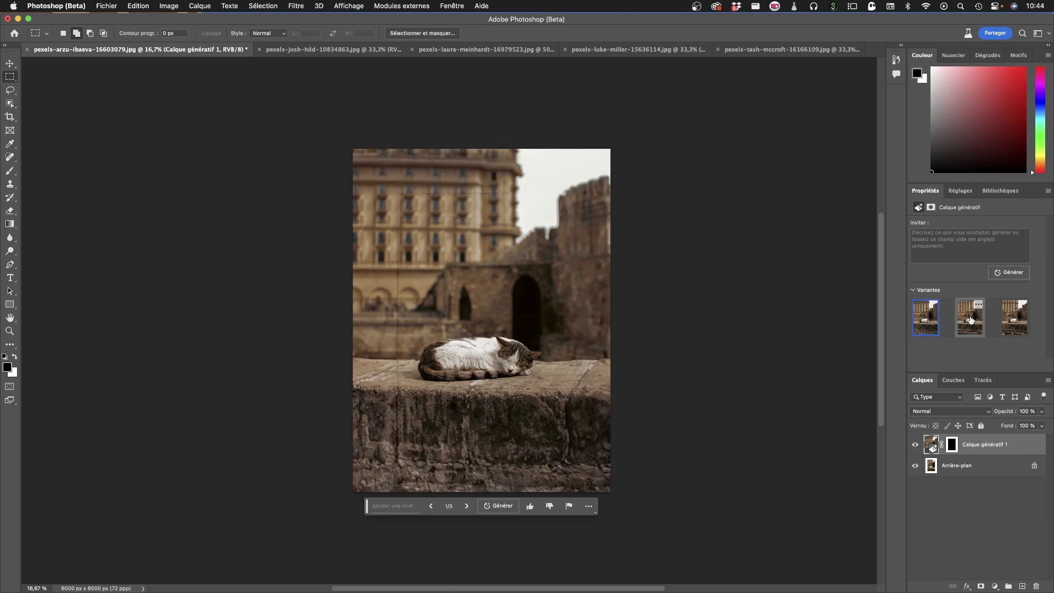
pyautogui.moveTo(971, 318)
pyautogui.click(971, 318)
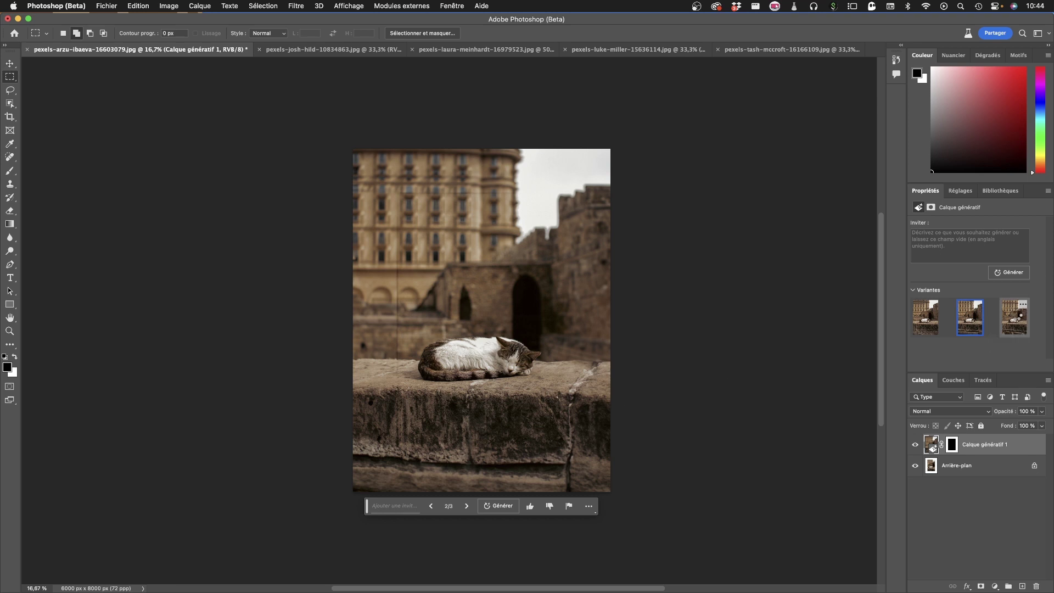
pyautogui.click(1018, 318)
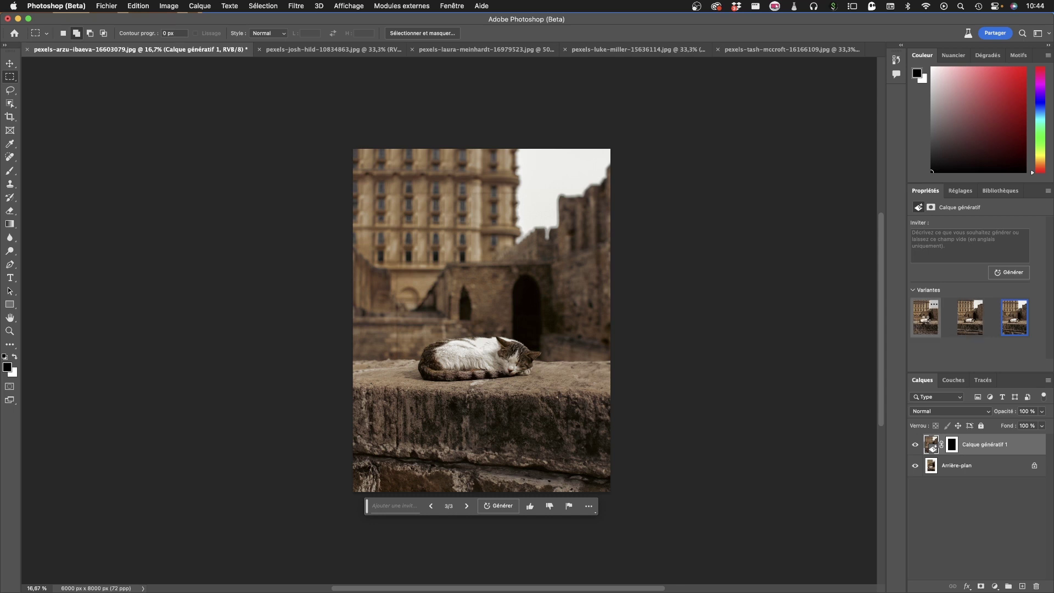
pyautogui.click(926, 320)
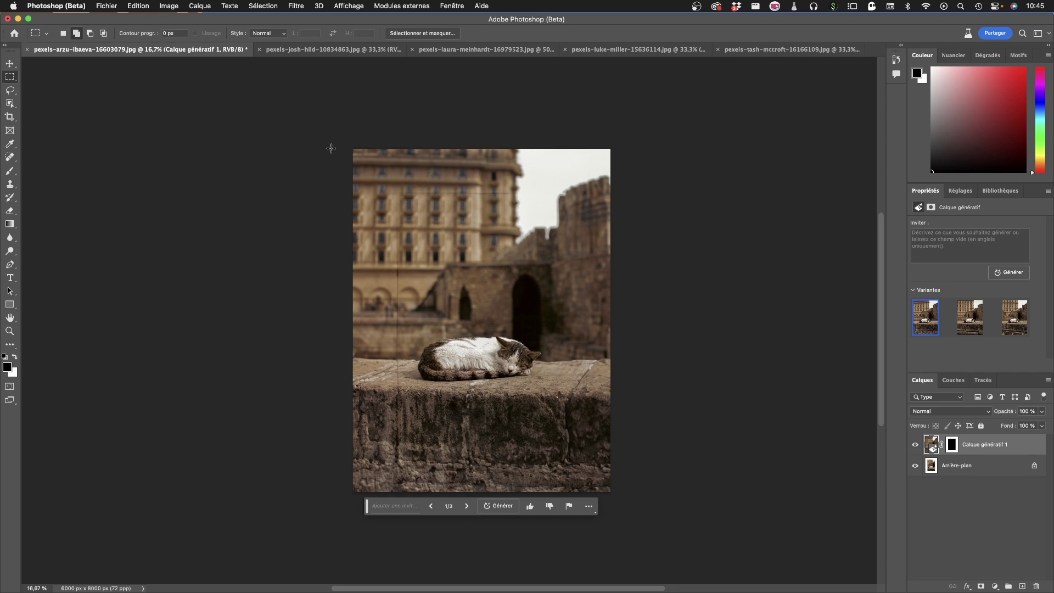
pyautogui.click(313, 49)
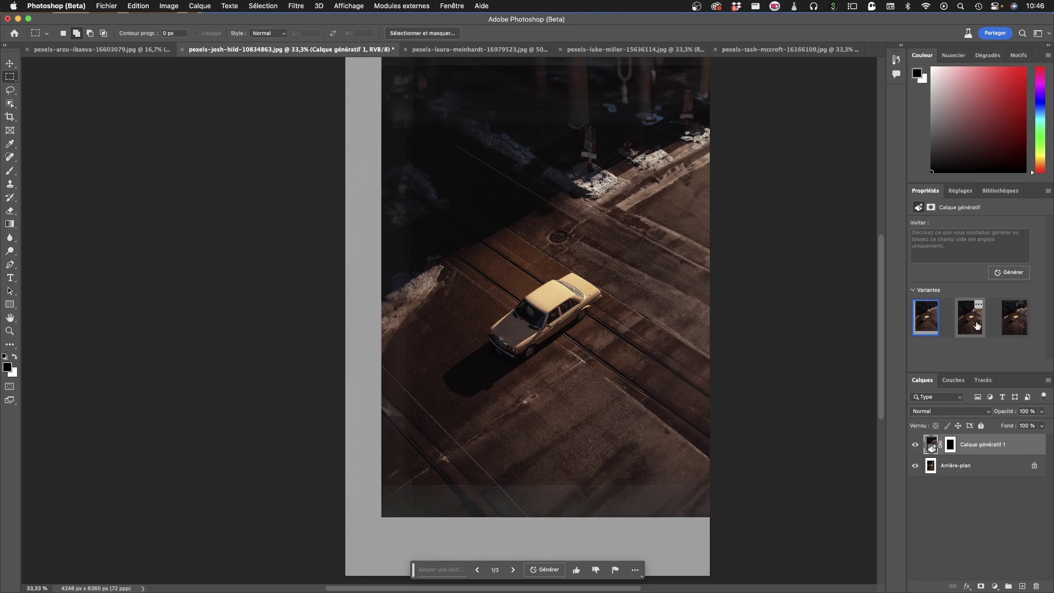
# - Compare the car photo's generated variants, leave the second showing, and switch to the cow photo
pyautogui.click(978, 326)
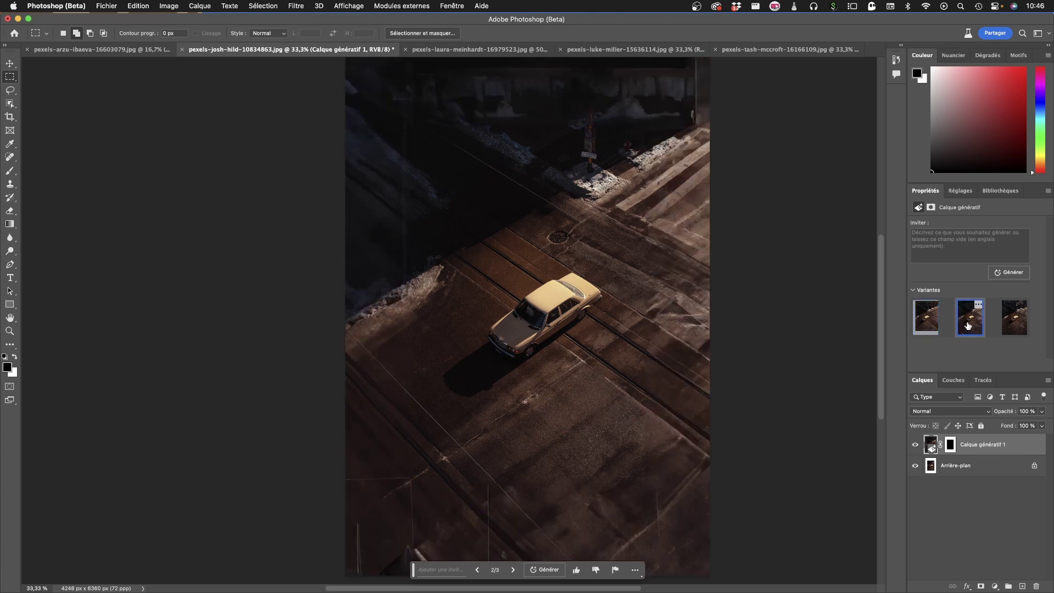
pyautogui.moveTo(1014, 318)
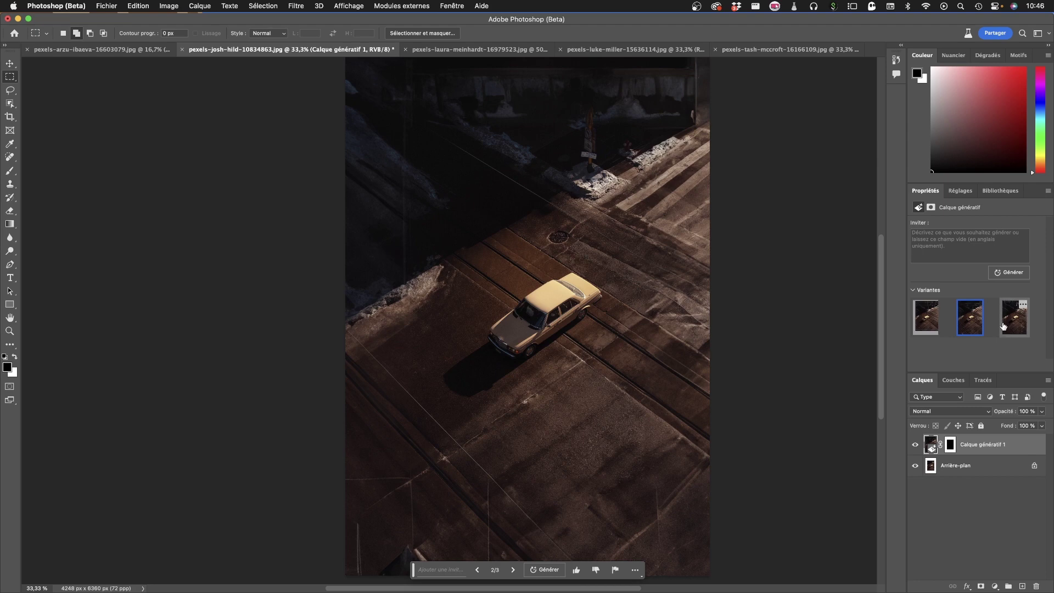
pyautogui.click(1004, 327)
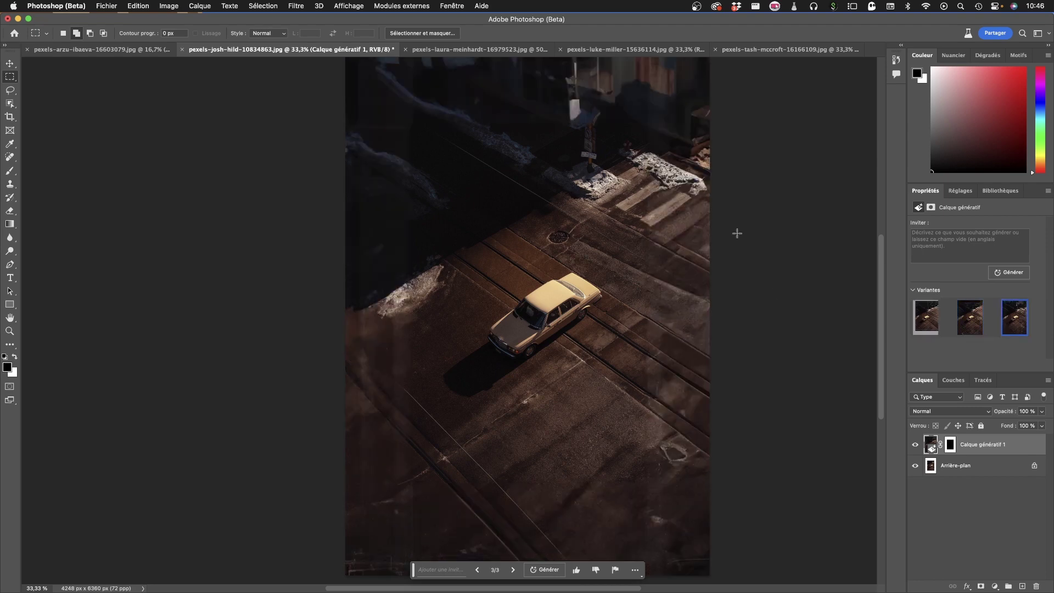
pyautogui.click(979, 317)
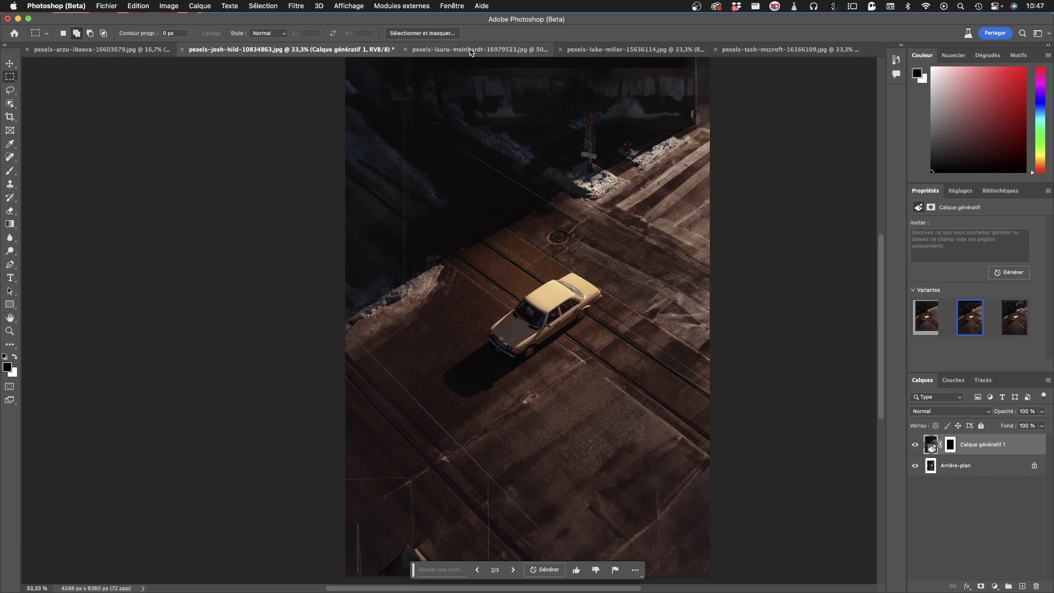
pyautogui.click(469, 51)
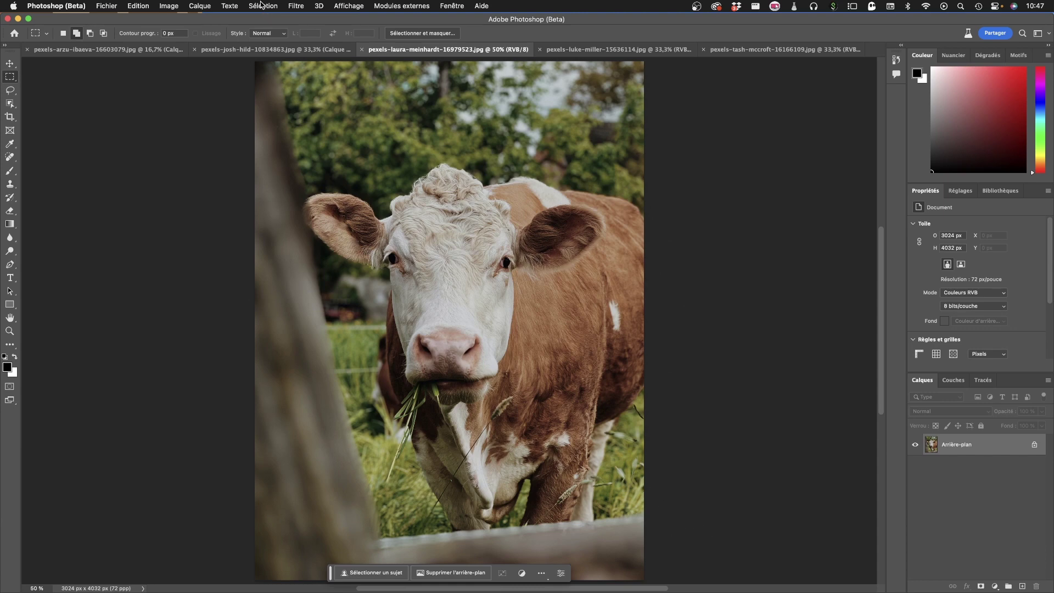
# - Enlarge the cow photo's canvas to 130% in both width and height
pyautogui.click(168, 5)
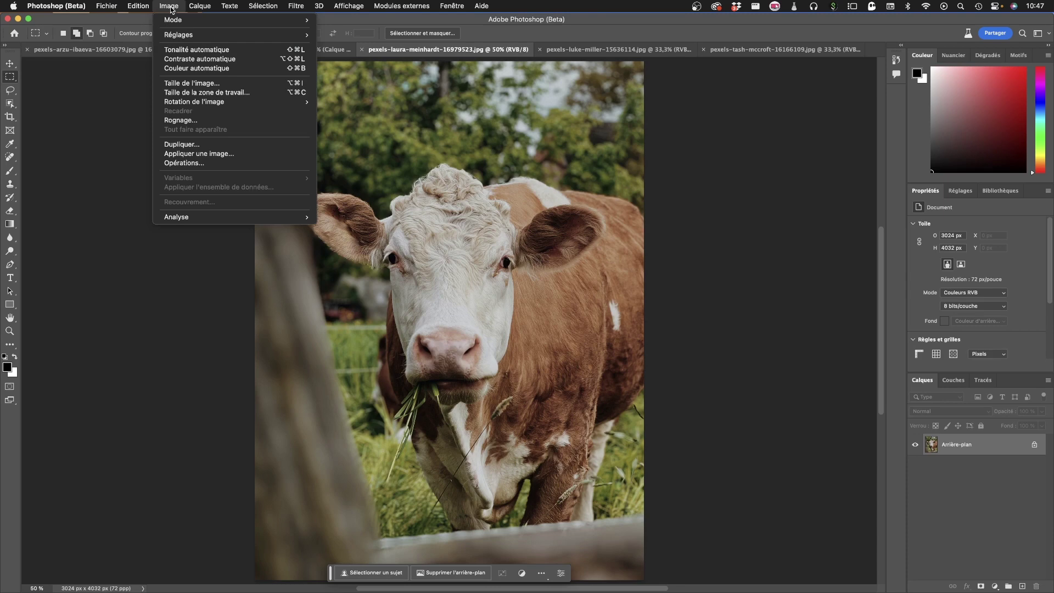
pyautogui.click(240, 93)
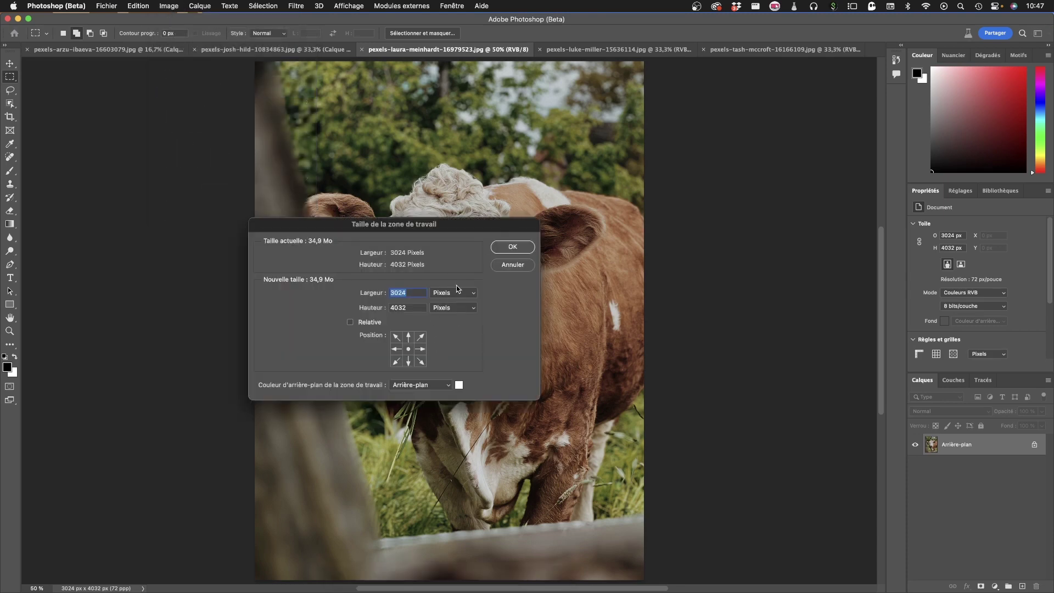
pyautogui.click(458, 292)
pyautogui.click(451, 283)
pyautogui.write('130')
pyautogui.press('Tab')
pyautogui.write('130')
pyautogui.click(515, 247)
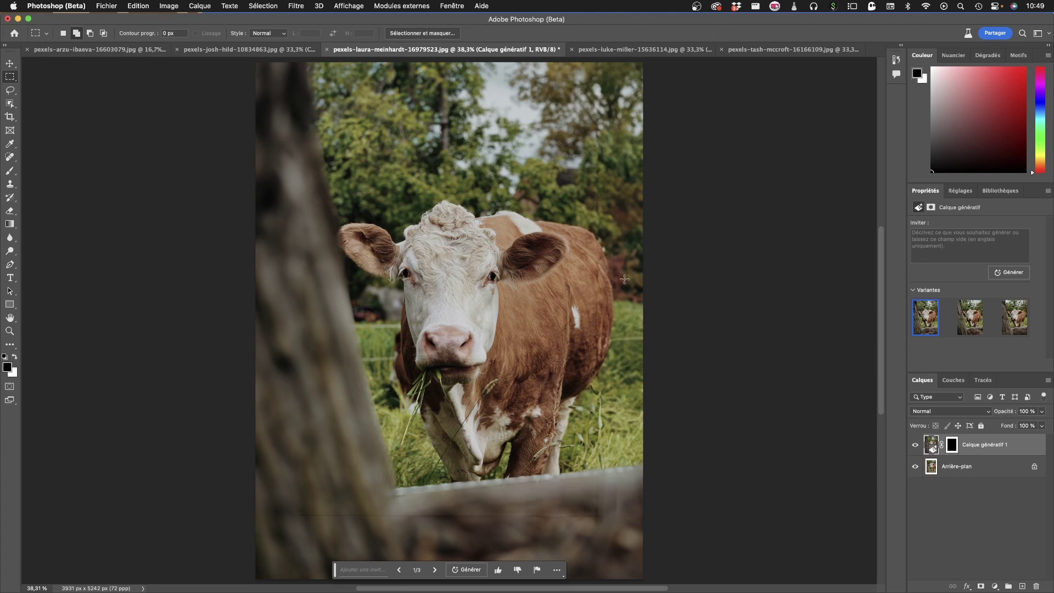
pyautogui.moveTo(970, 318)
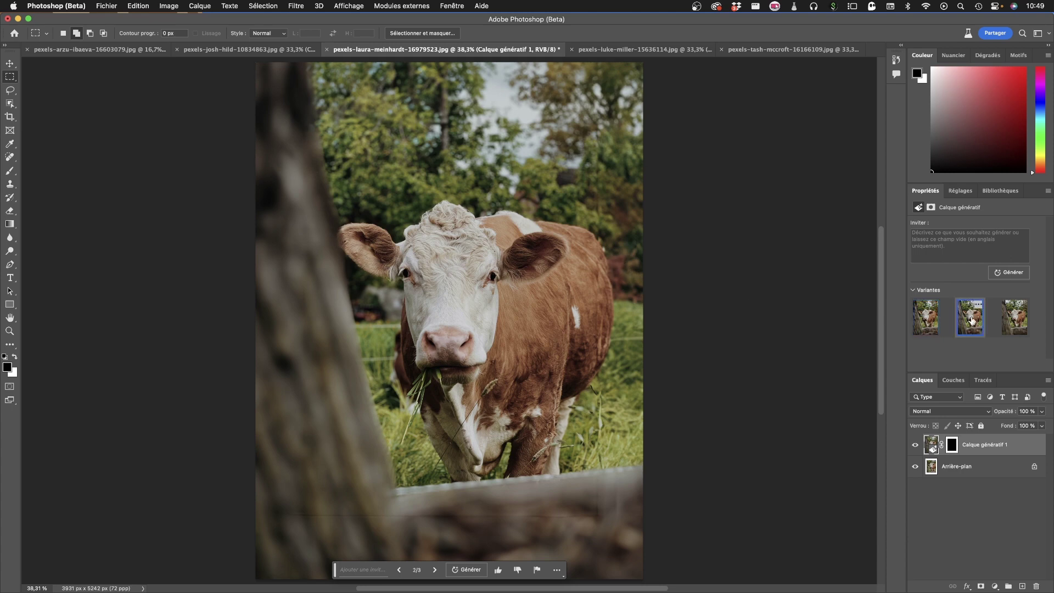
# - Preview the second and third generated variants of the cow photo's border
pyautogui.click(972, 319)
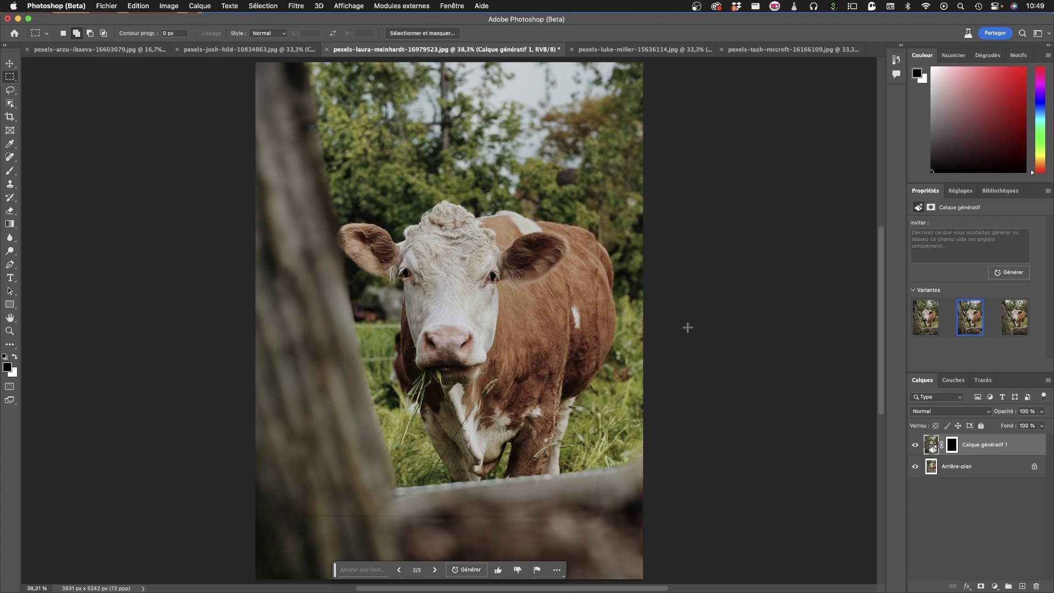
pyautogui.moveTo(1015, 318)
pyautogui.click(1019, 318)
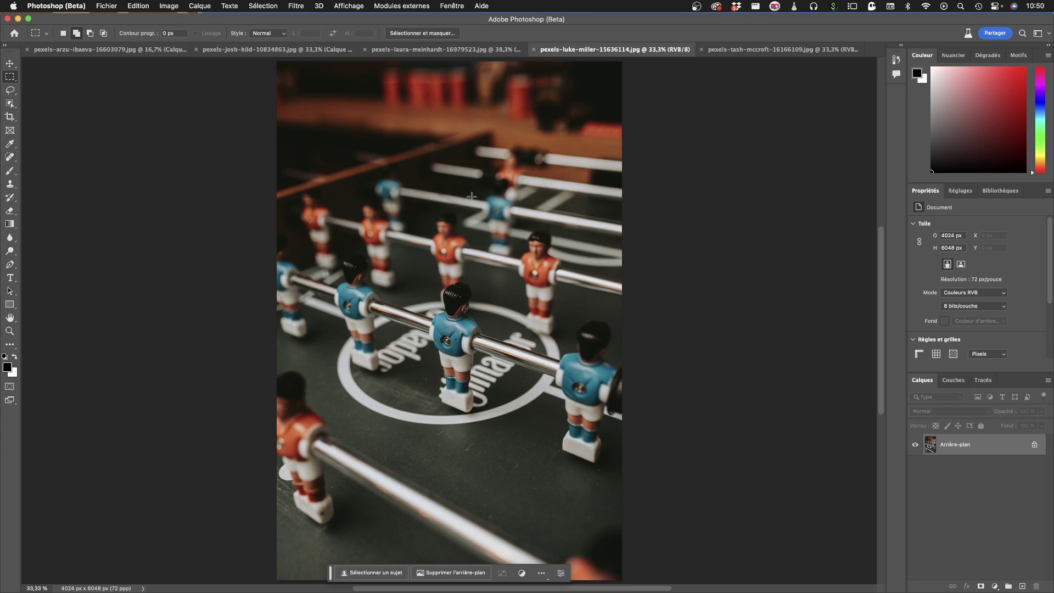
# - Widen the foosball photo to 6000 px and generatively fill the new strip
pyautogui.press('super+shift+z')
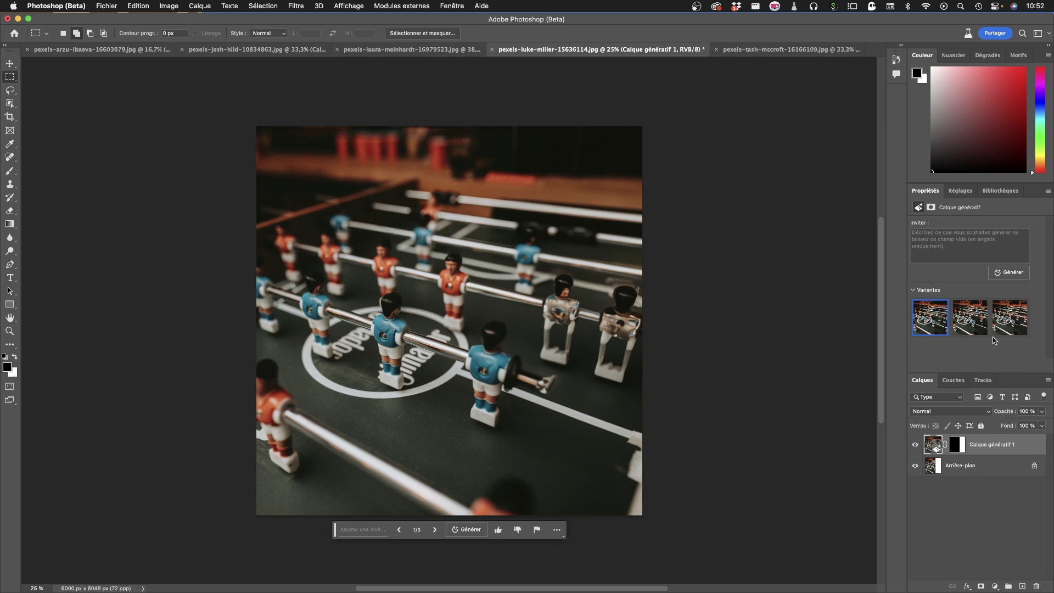
pyautogui.moveTo(970, 317)
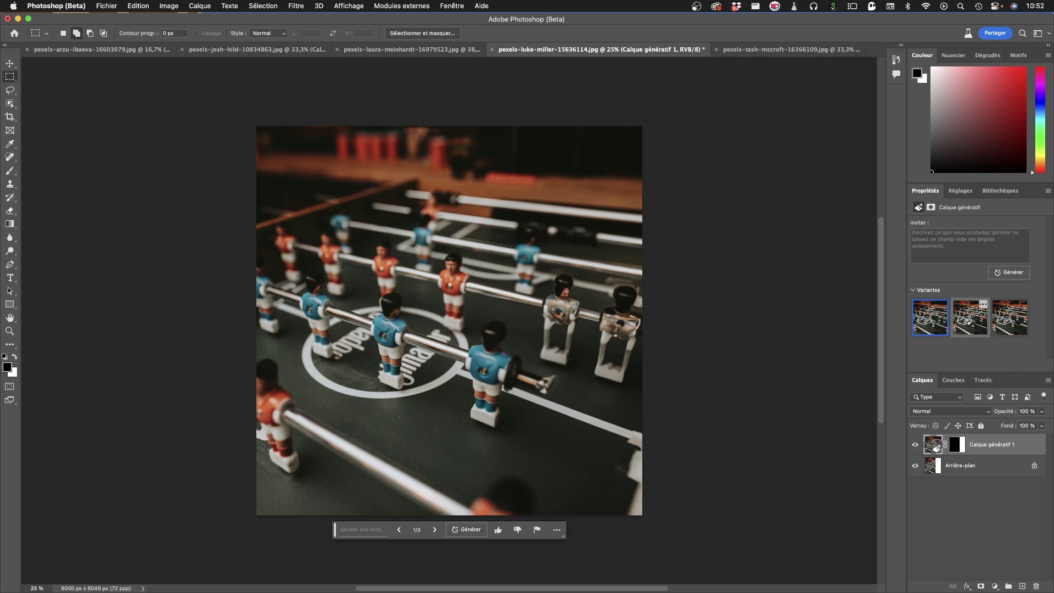
# - Choose the third foosball variant after previewing the second, then switch to the children-in-alley photo
pyautogui.click(971, 322)
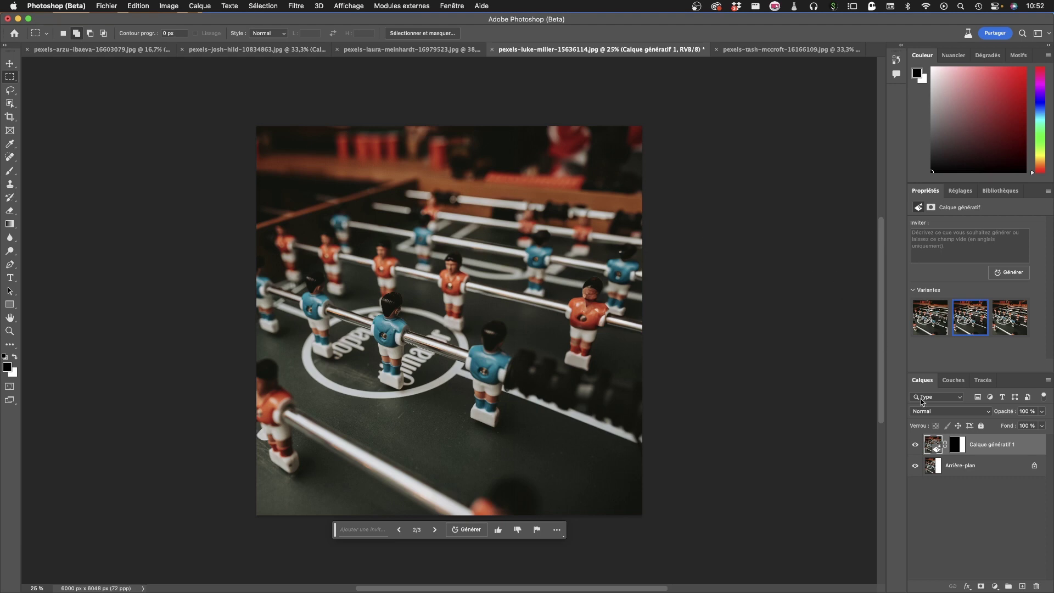
pyautogui.click(1014, 314)
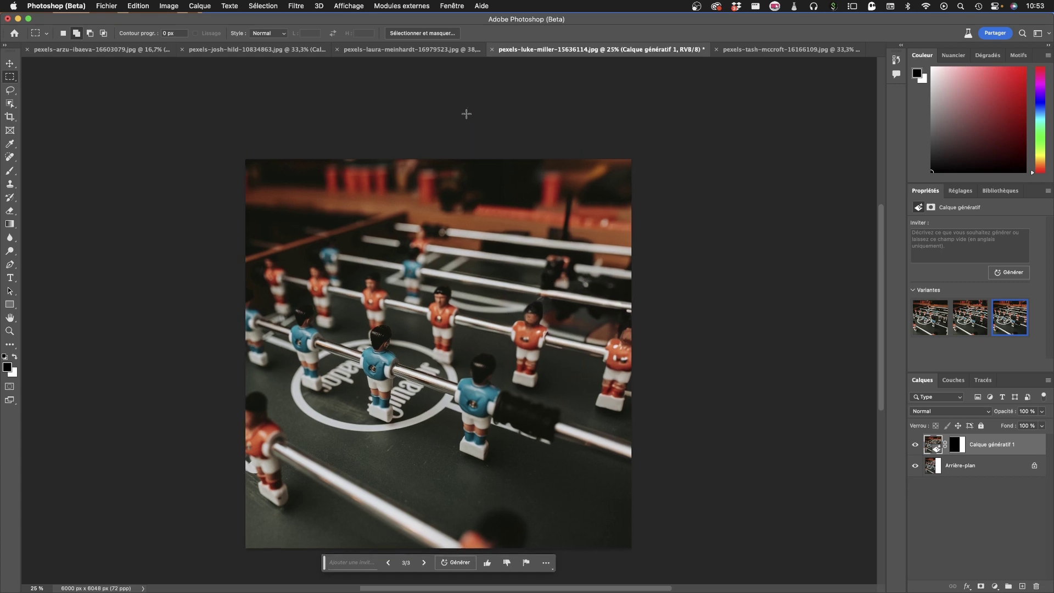
pyautogui.scroll(3, 456, 116)
pyautogui.scroll(-2, 473, 140)
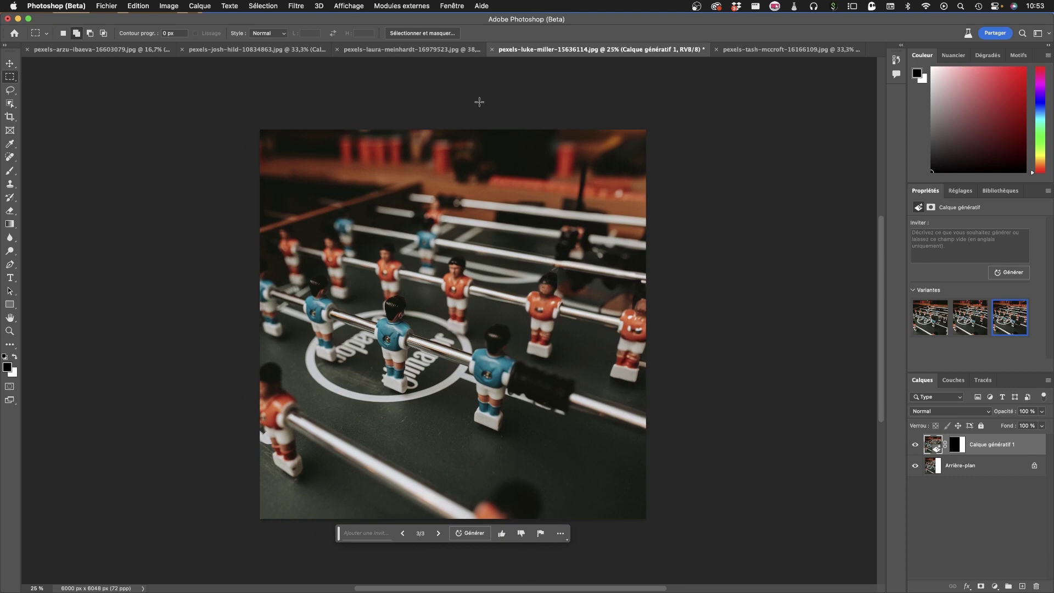
pyautogui.click(777, 51)
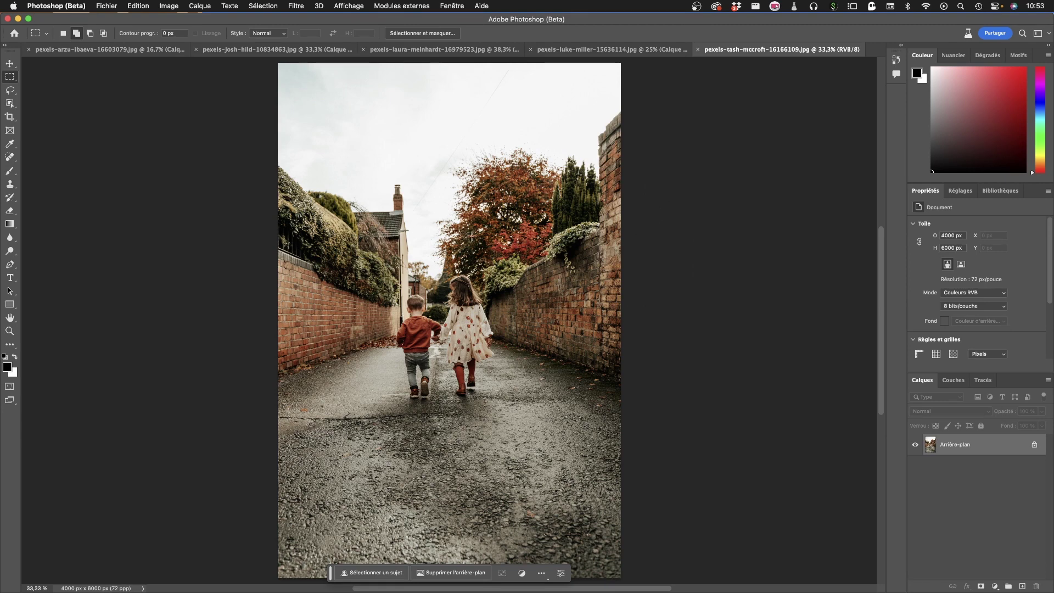
# - Enlarge the alley photo to 5200 × 7800 px and generatively fill the new border
pyautogui.press('F2')
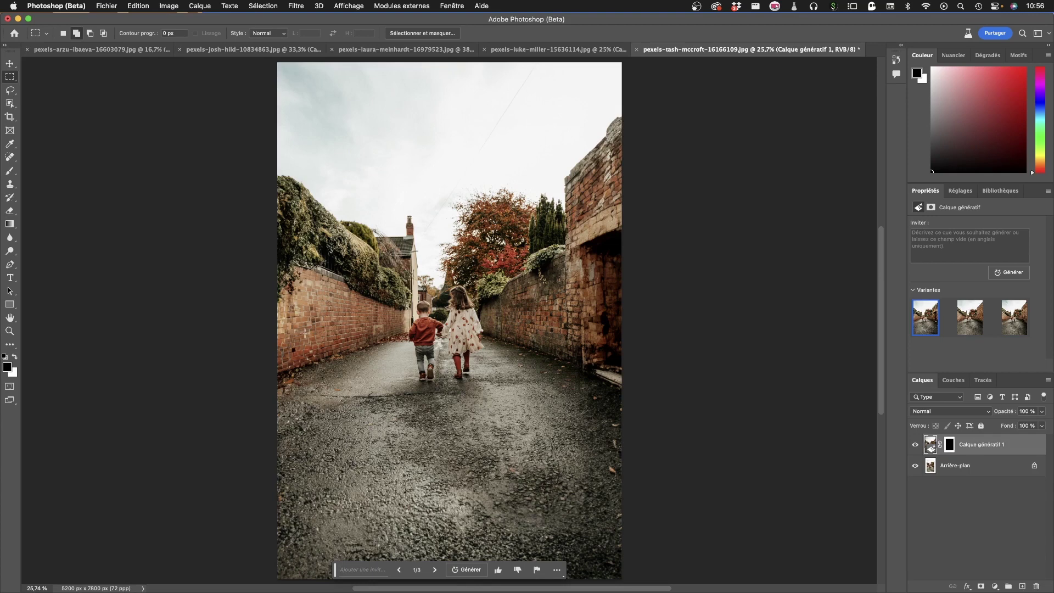
# - Lasso the road left of the children and Generative Fill it with 'mother and father'
pyautogui.click(10, 90)
pyautogui.moveTo(295, 367)
pyautogui.mouseDown()
pyautogui.moveTo(372, 269)
pyautogui.moveTo(525, 548)
pyautogui.moveTo(343, 547)
pyautogui.moveTo(307, 488)
pyautogui.moveTo(296, 360)
pyautogui.mouseUp()
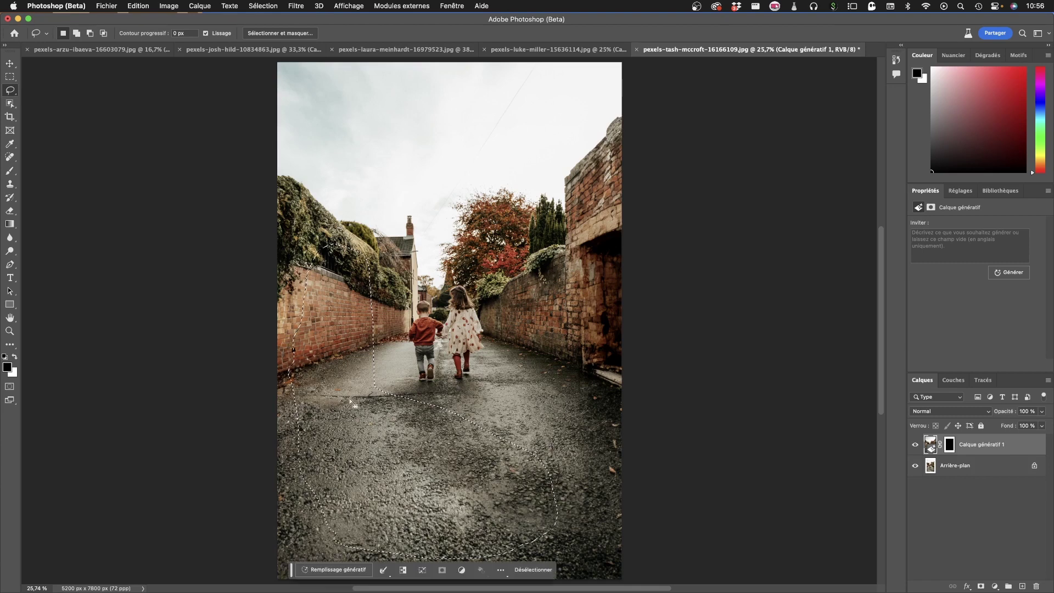
pyautogui.click(333, 571)
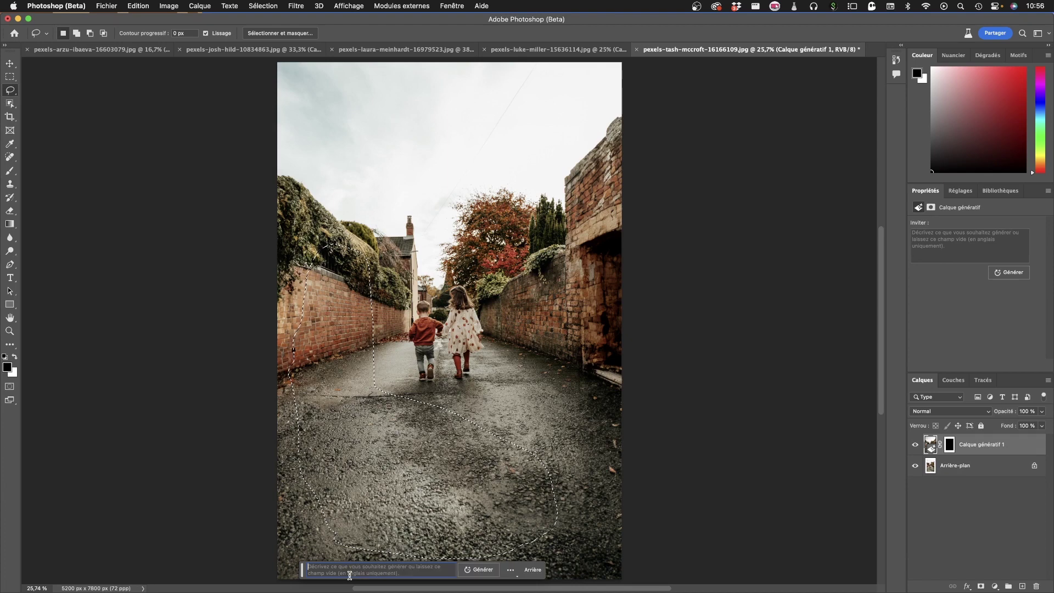
pyautogui.write('mother and father')
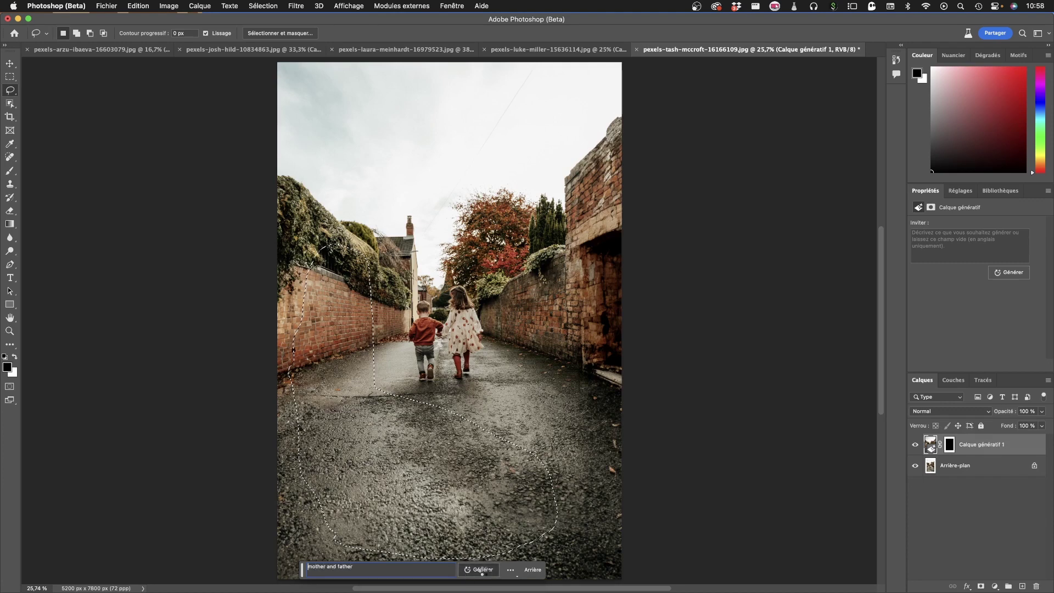
pyautogui.click(481, 570)
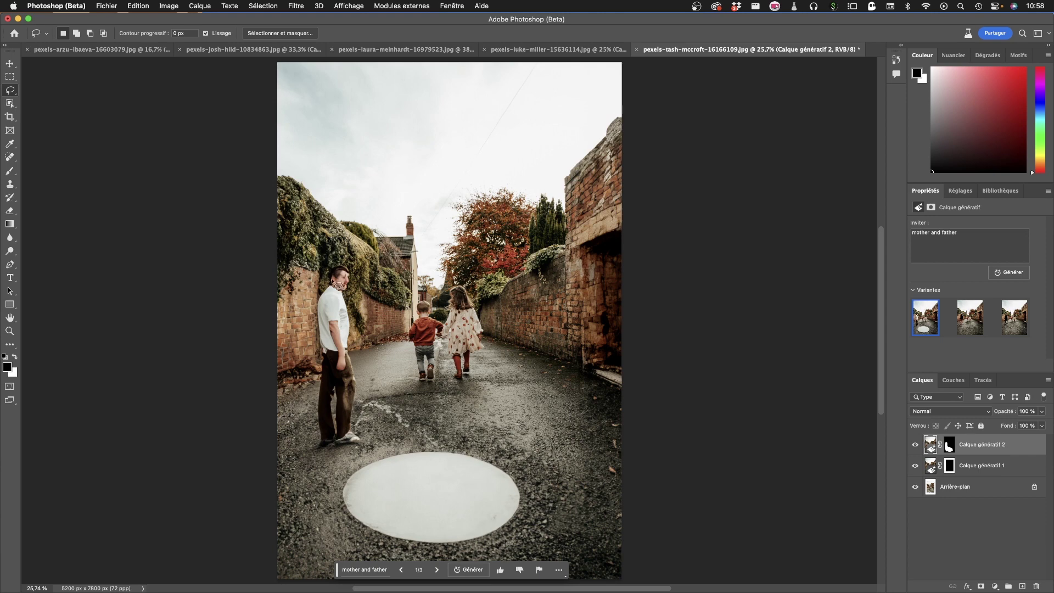
pyautogui.moveTo(970, 318)
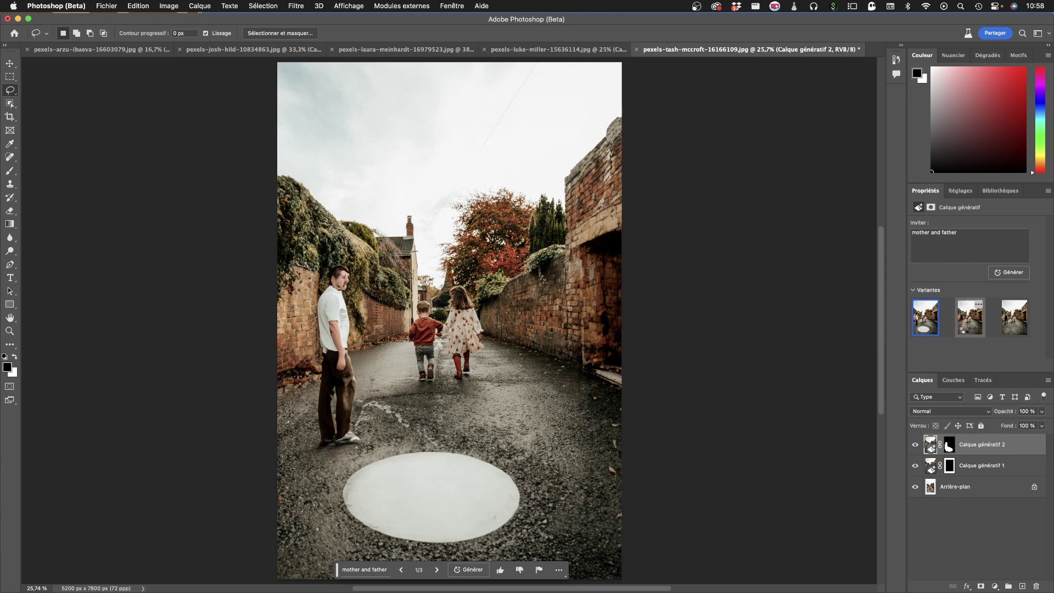
# - Preview the second and third parent variants, then delete the Calque génératif 2 layer
pyautogui.click(966, 331)
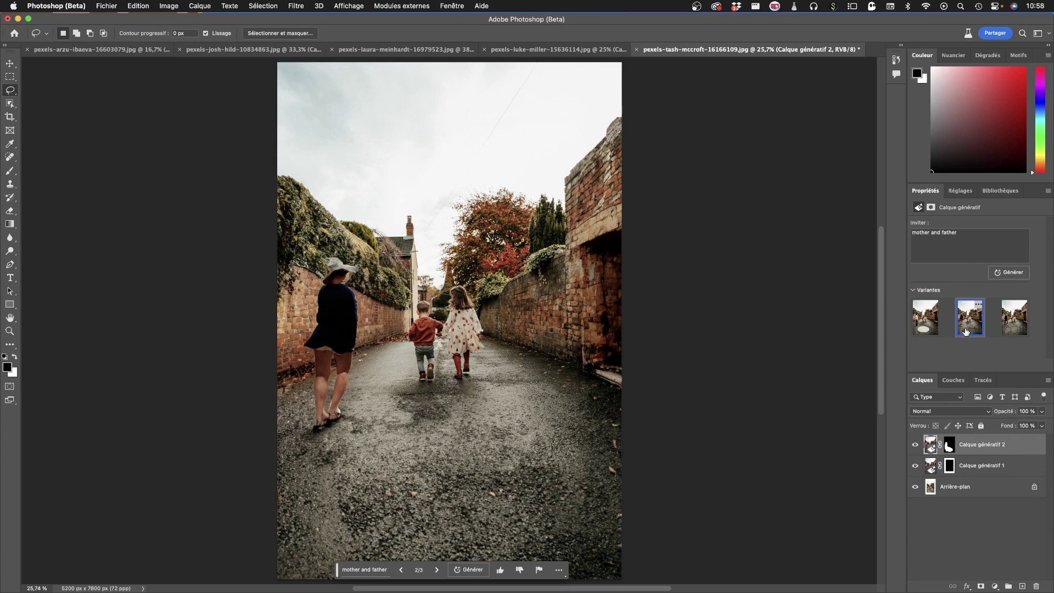
pyautogui.click(1022, 328)
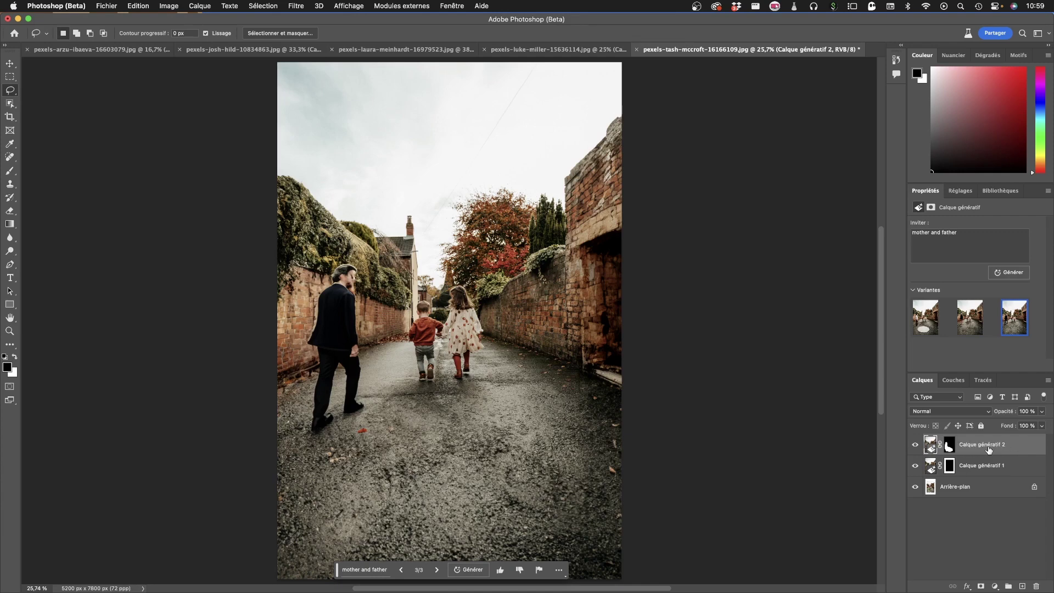
pyautogui.moveTo(1007, 447); pyautogui.dragTo(1037, 586)
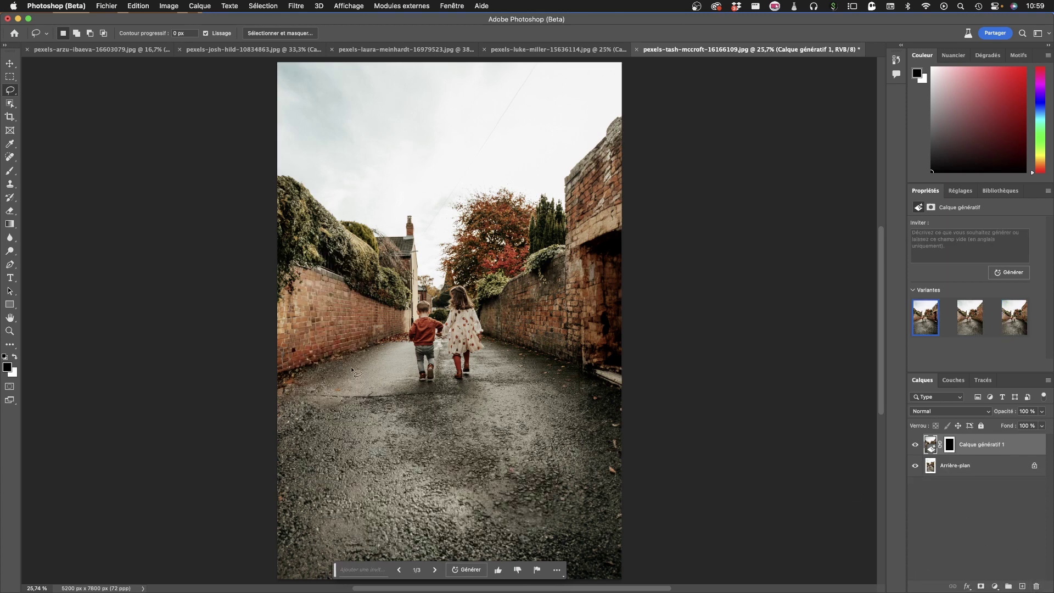
# - Lasso the lower road area and Generative Fill it with 'dog and cat'
pyautogui.moveTo(330, 395)
pyautogui.mouseDown()
pyautogui.moveTo(354, 550)
pyautogui.moveTo(609, 437)
pyautogui.moveTo(543, 403)
pyautogui.moveTo(312, 397)
pyautogui.mouseUp()
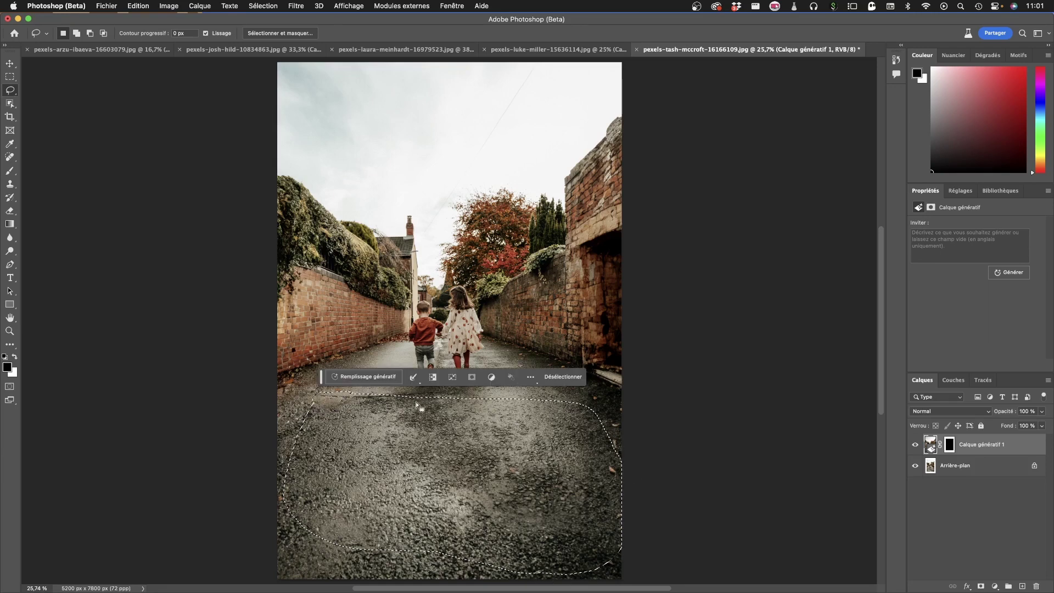
pyautogui.click(369, 378)
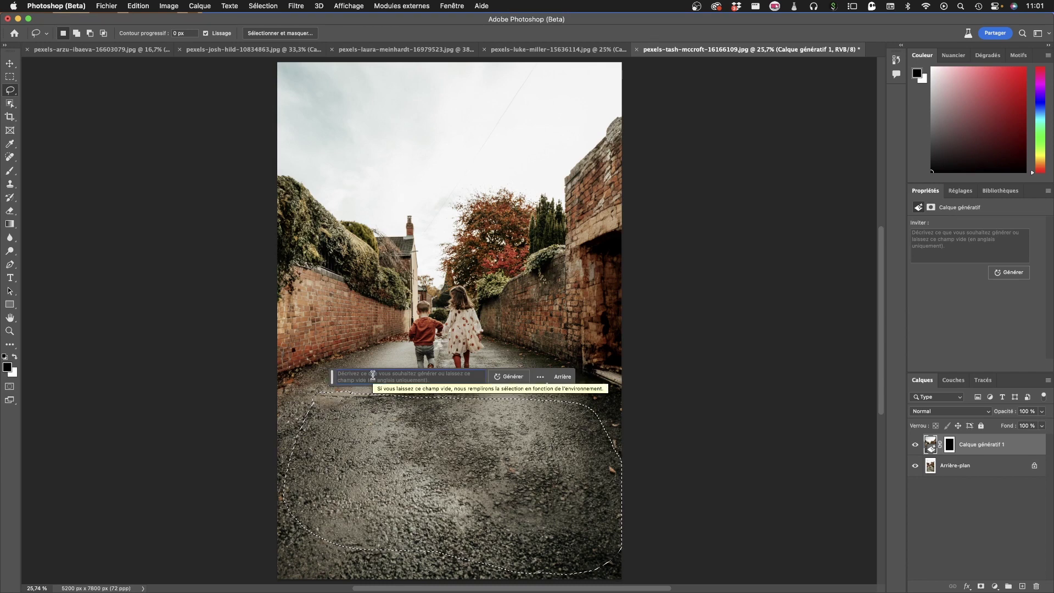
pyautogui.write('dog')
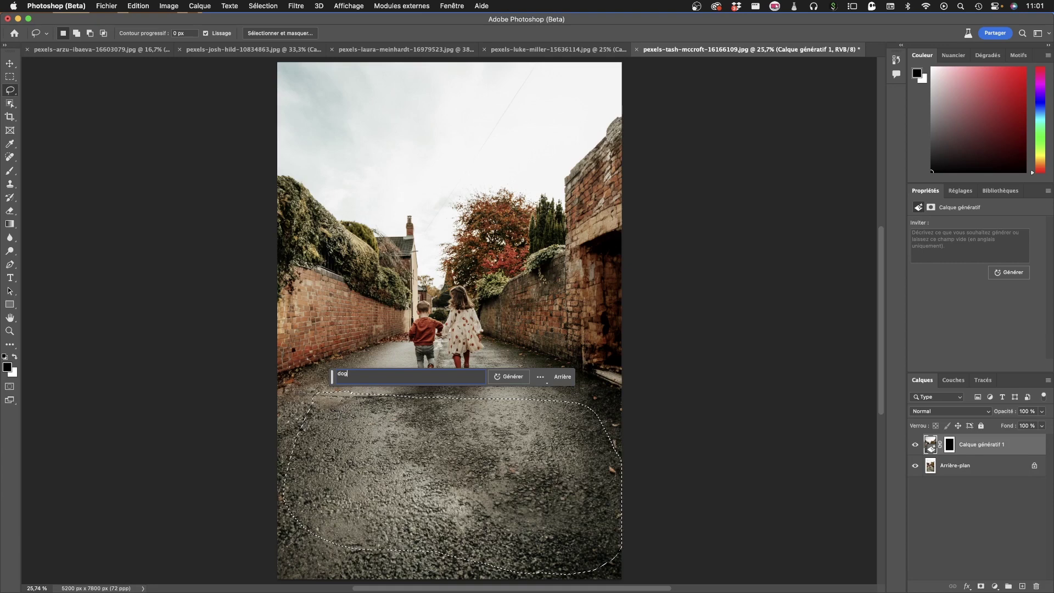
pyautogui.write(' and c')
pyautogui.write('at')
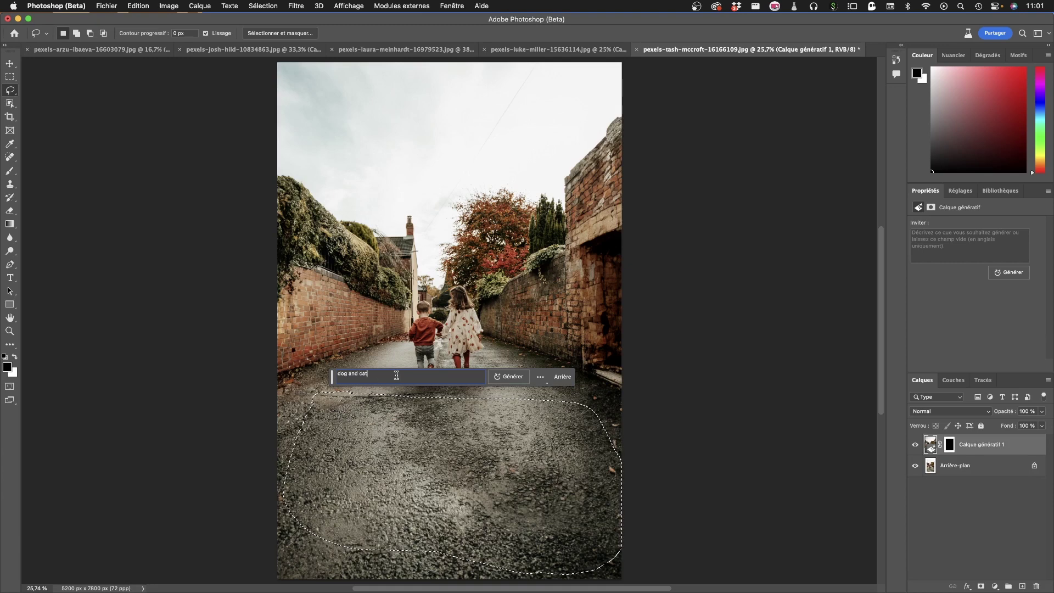
pyautogui.click(522, 384)
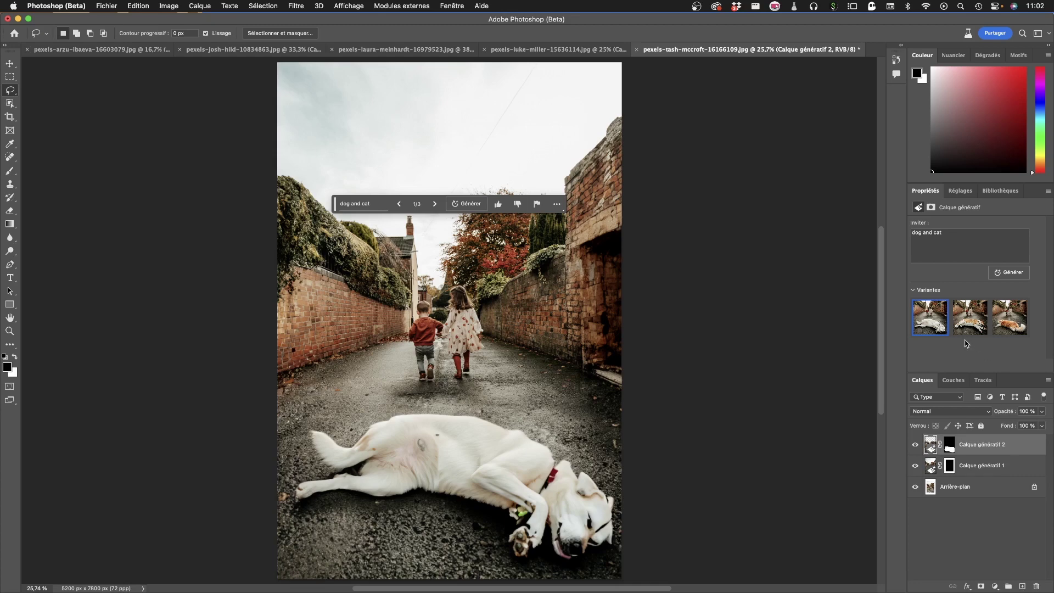
pyautogui.moveTo(969, 316)
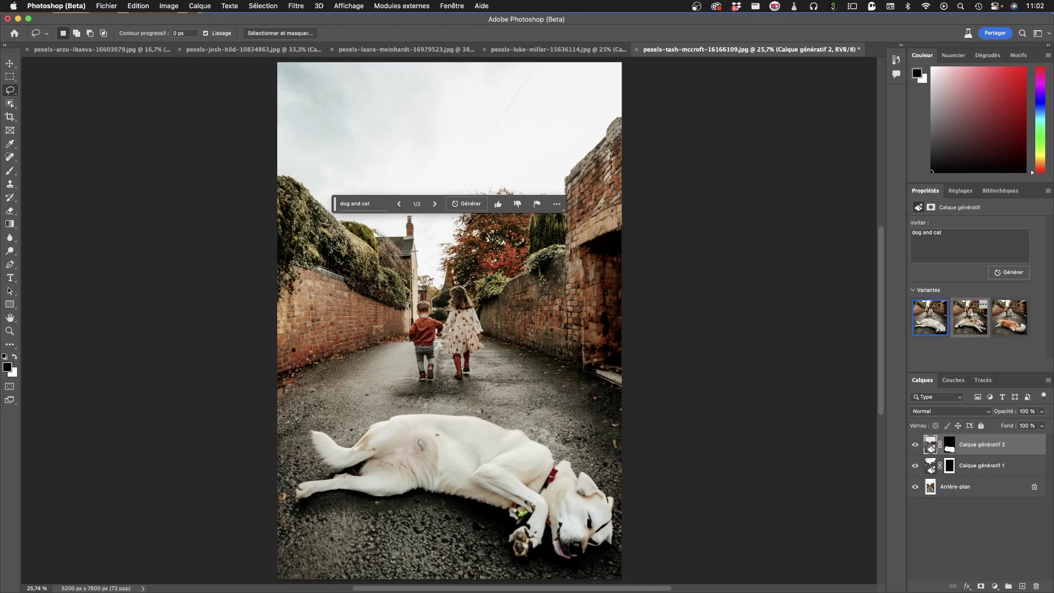
# - Try the second variant, then pick the third variant with the orange cat
pyautogui.click(975, 322)
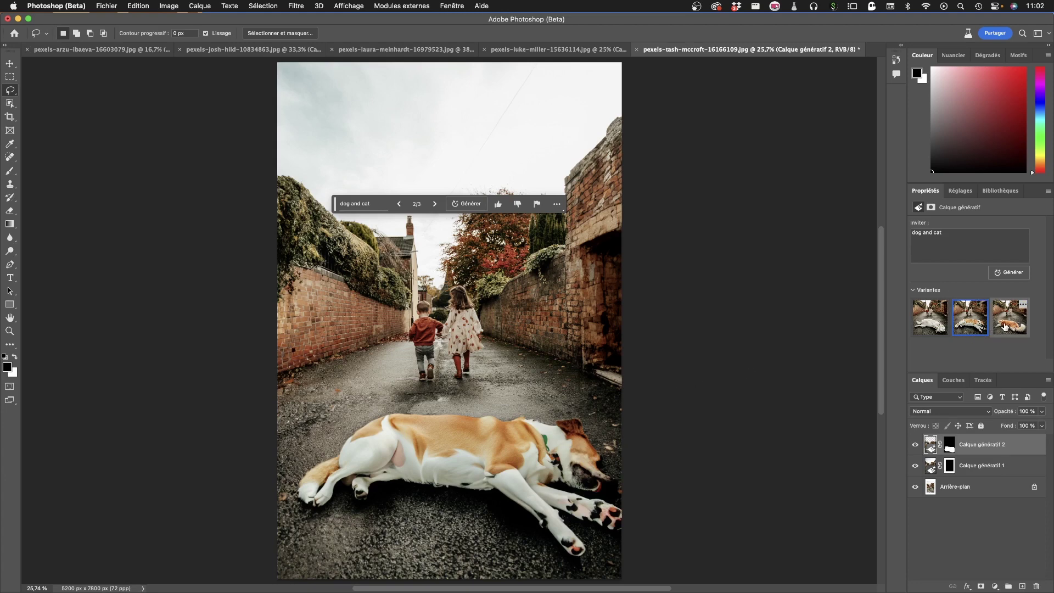
pyautogui.moveTo(1010, 317)
pyautogui.click(1005, 328)
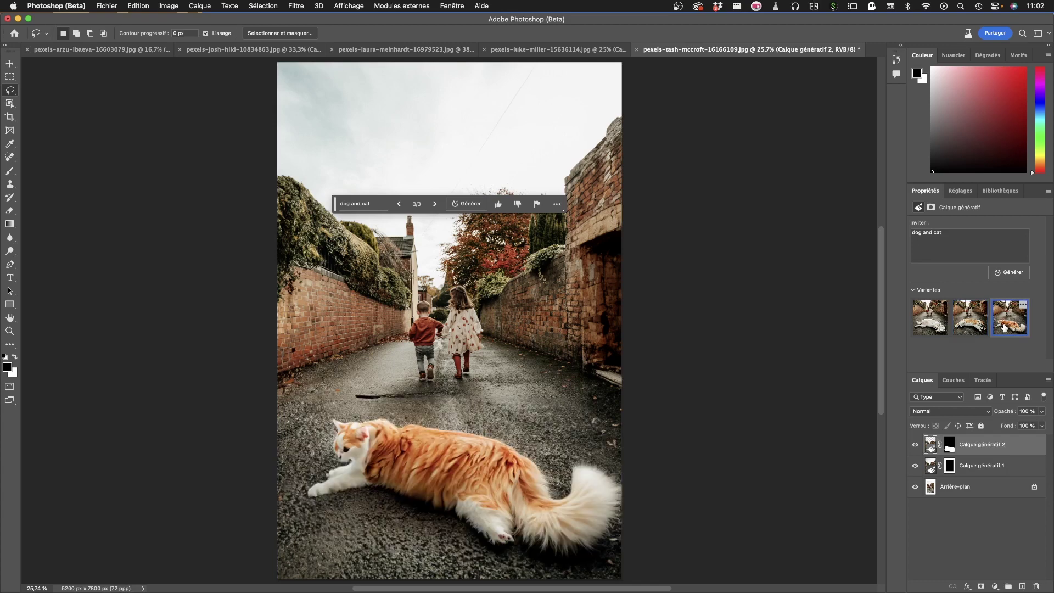